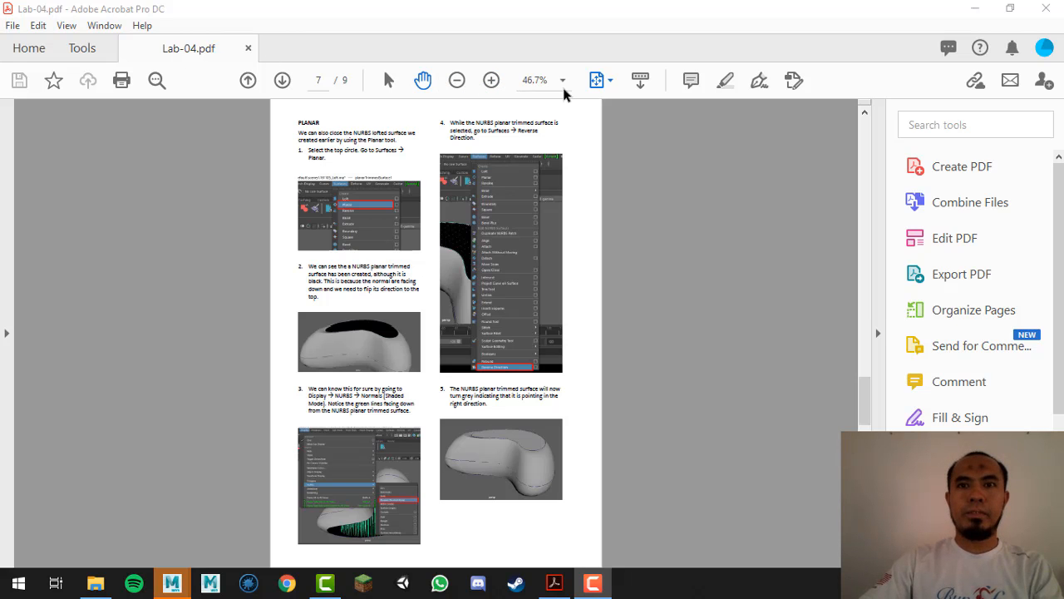
Read page 7 of the lab guide on closing a lofted NURBS surface with Planar and using Reverse Direction.
click(603, 84)
click(659, 108)
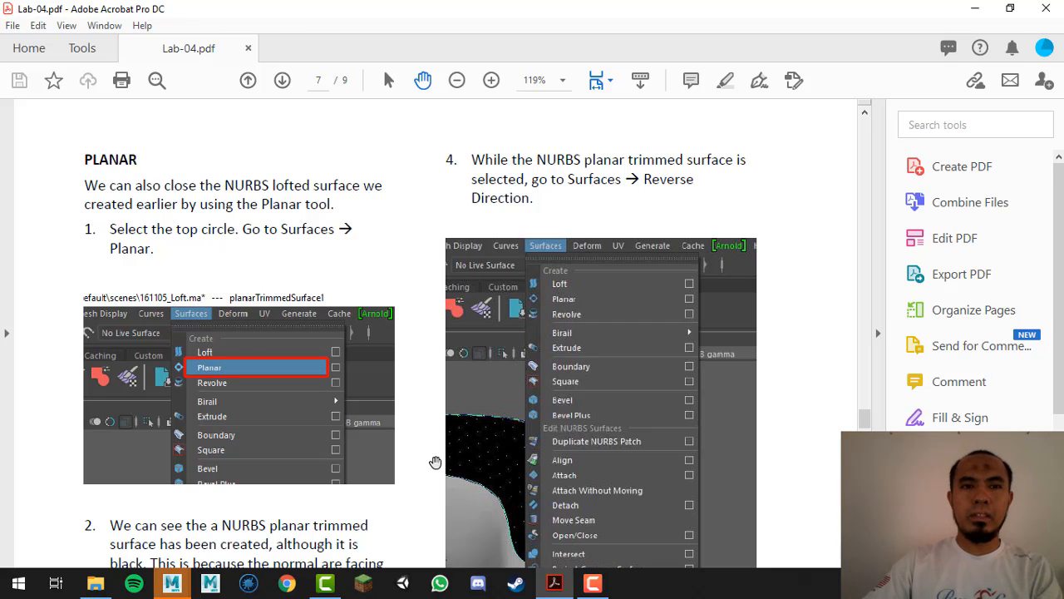
drag(434, 462, 468, 249)
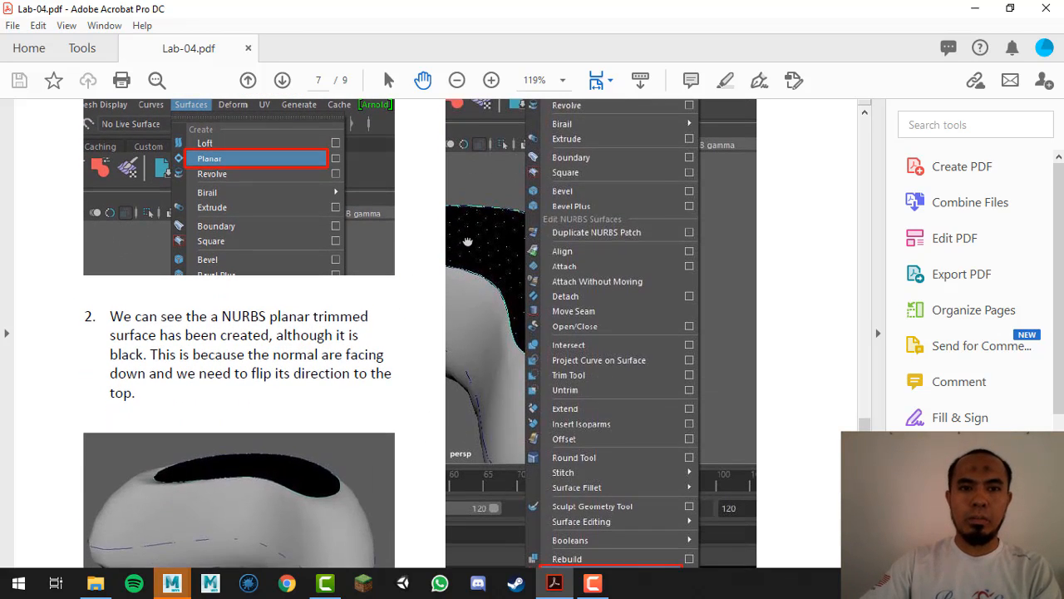
scroll(453, 449, down, 3)
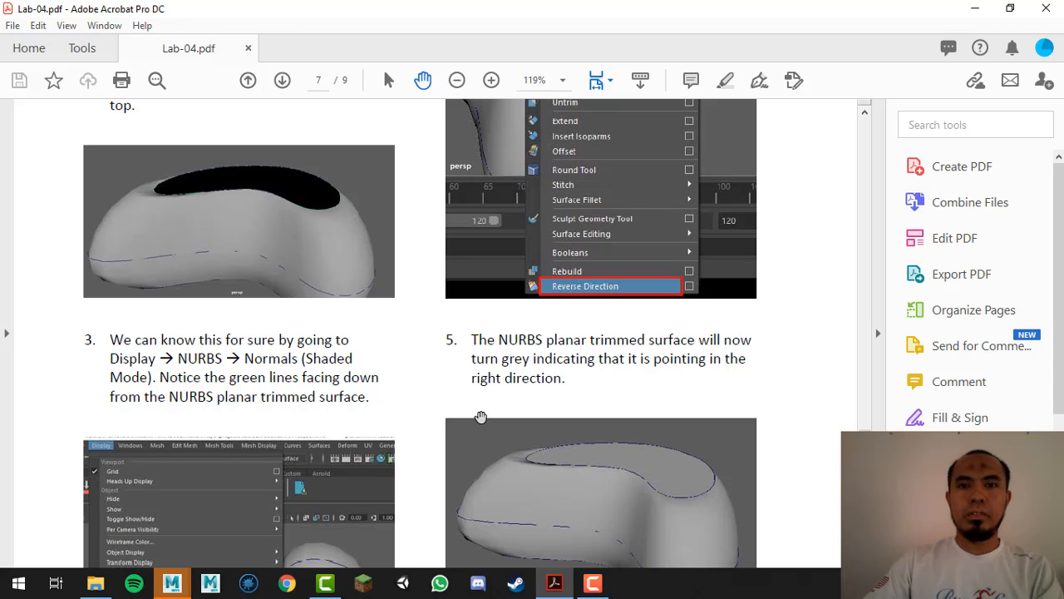
scroll(481, 416, down, 2)
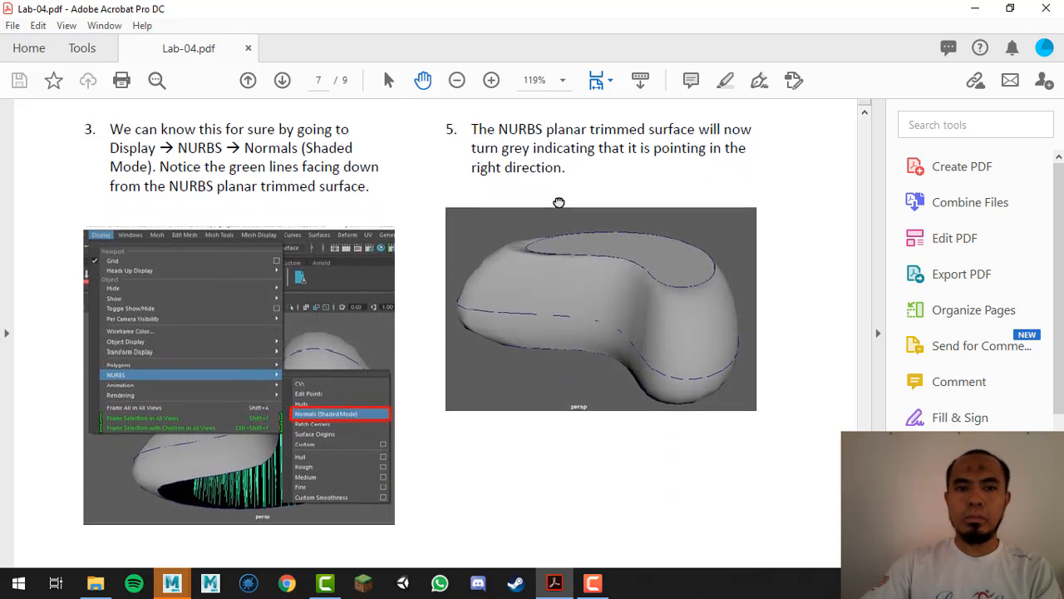
drag(558, 201, 560, 205)
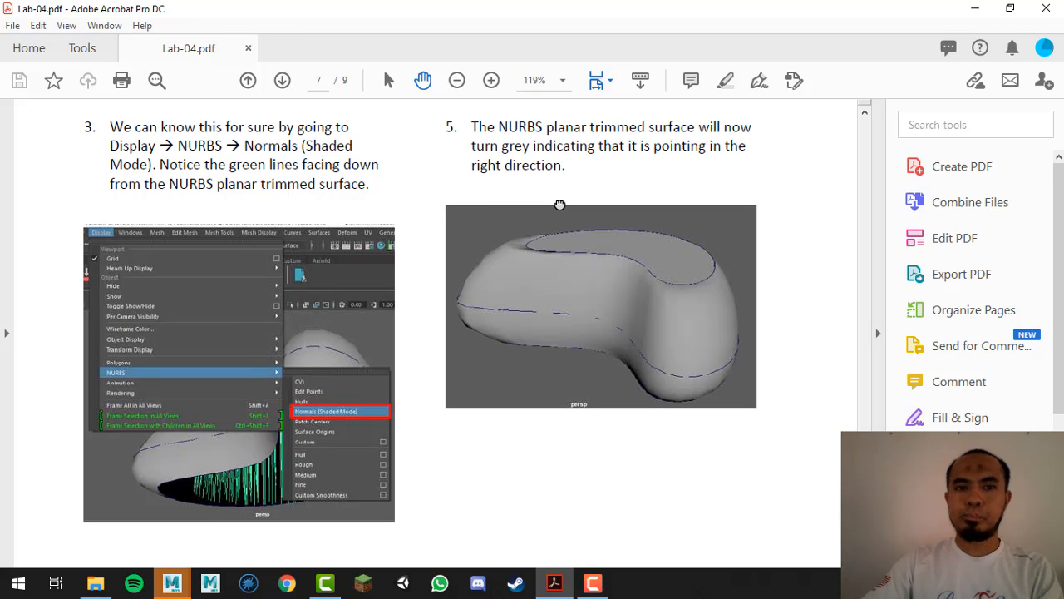
scroll(542, 309, up, 8)
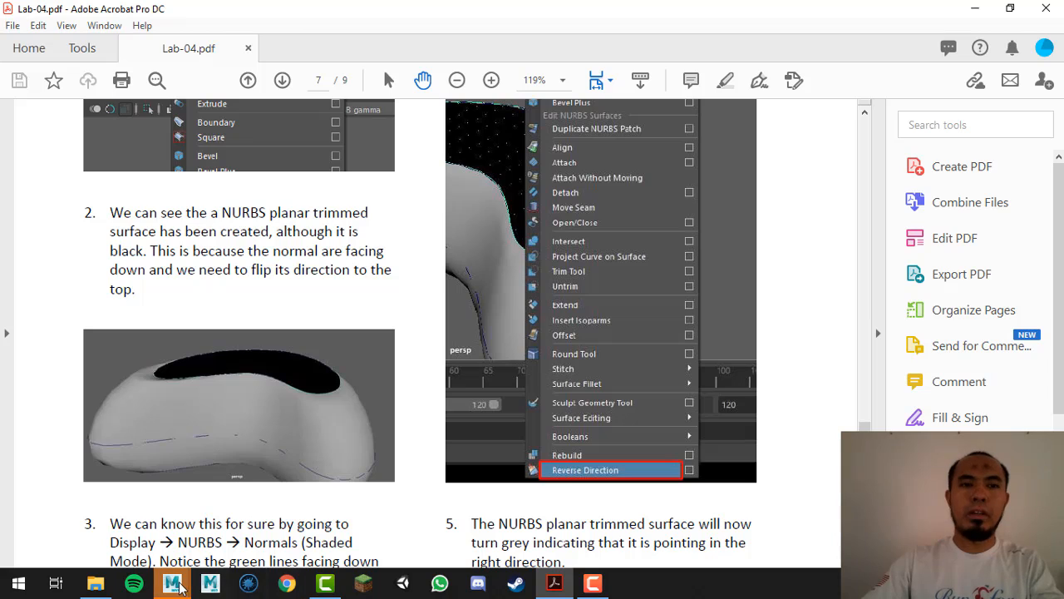
scroll(392, 433, up, 1)
scroll(393, 432, up, 5)
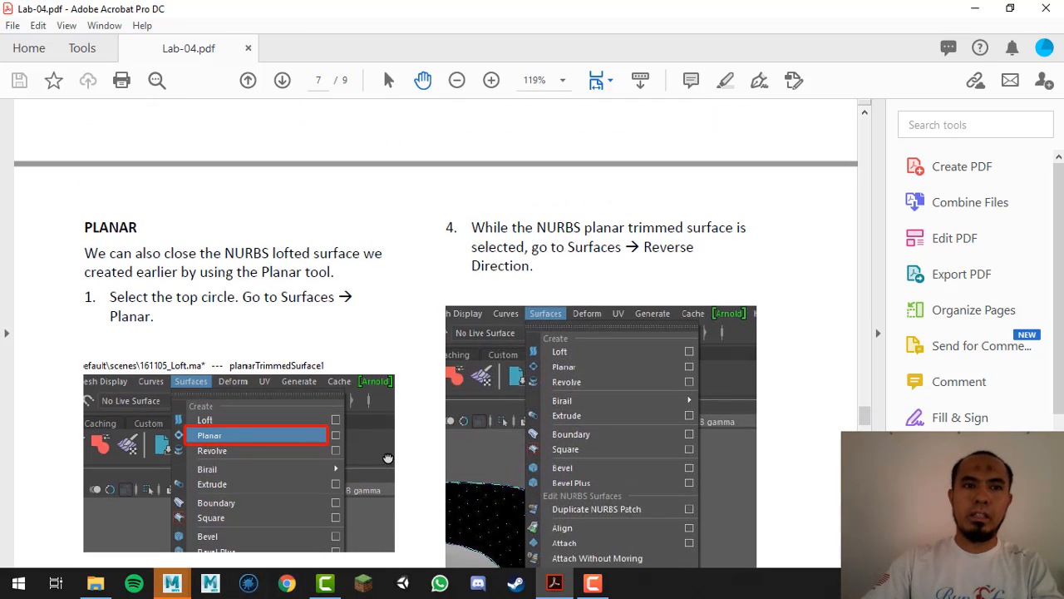
scroll(394, 421, down, 1)
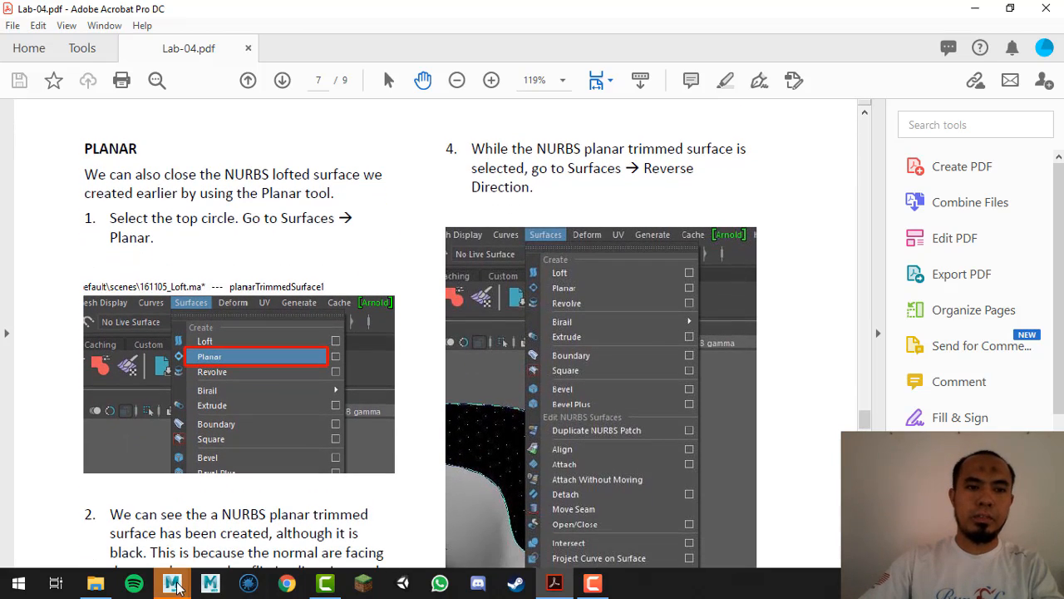
Switch to the untitled Maya scene and move the Outliner window clear of the perspective view.
mouse_move(172, 583)
click(254, 531)
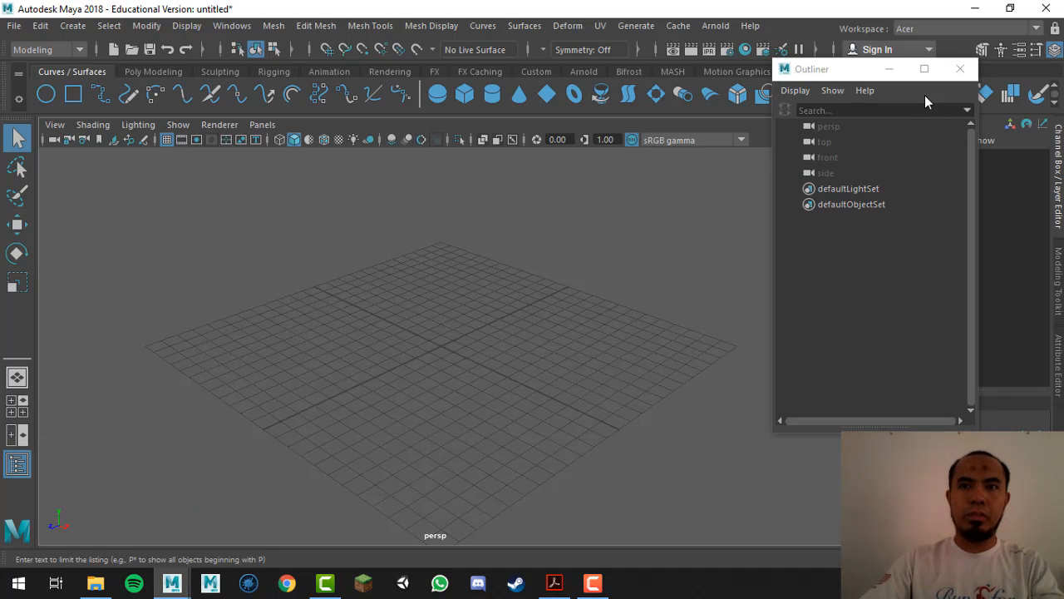
drag(860, 67, 920, 173)
click(263, 274)
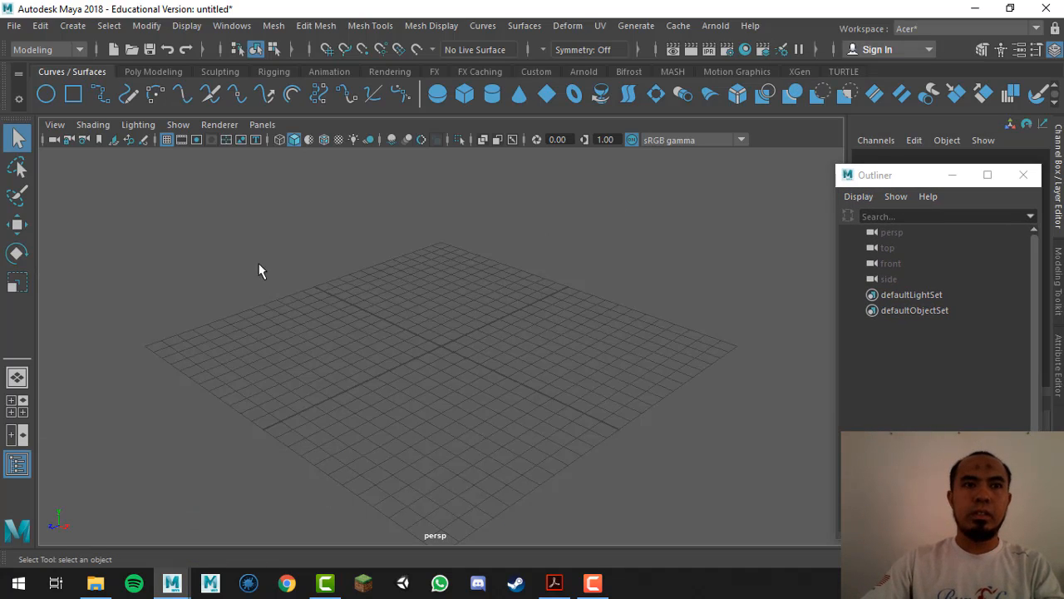
Create a NURBS circle at the origin and stretch it along the X axis into an ellipse.
click(46, 94)
key(f)
alt+drag(475, 372, 513, 348)
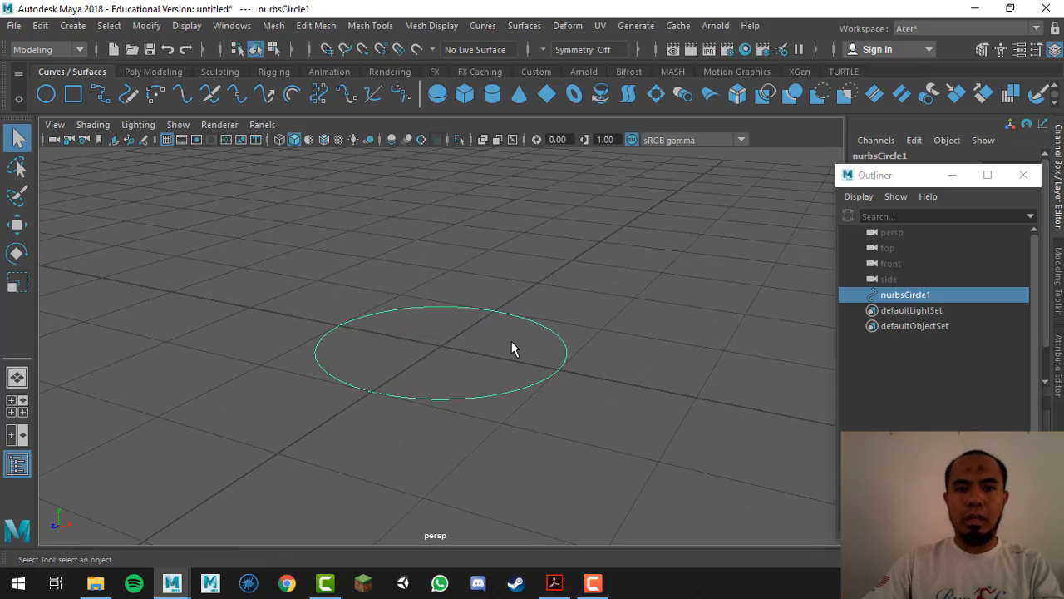
key(r)
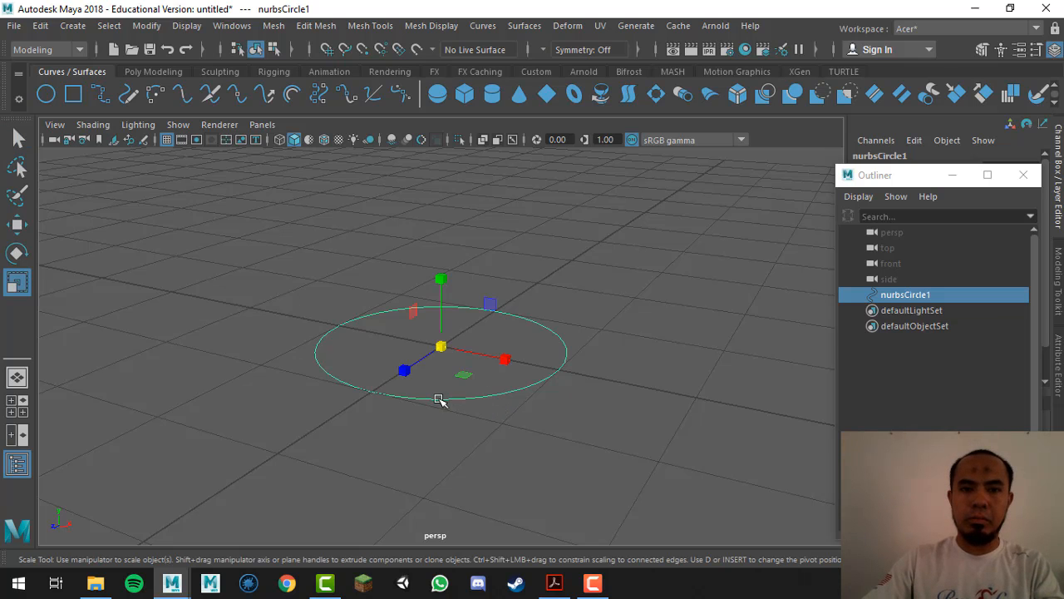
alt+drag(490, 399, 492, 406)
mouse_move(507, 349)
mouse_down()
mouse_move(580, 366)
mouse_move(501, 383)
mouse_move(508, 346)
mouse_up()
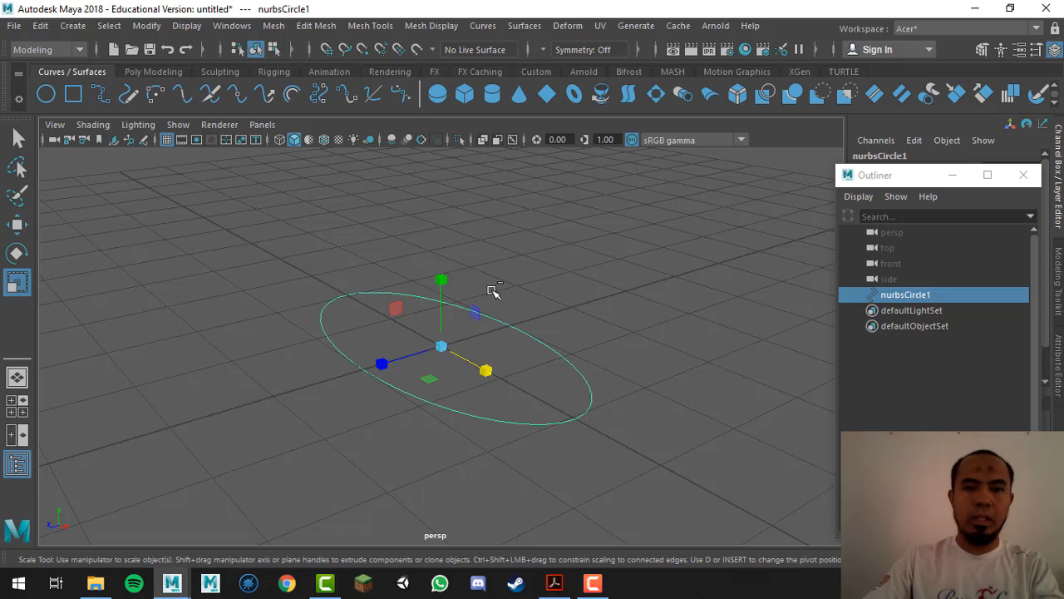
Duplicate the ellipse, raise the copy above the original and scale it down uniformly to about 0.62.
key(ctrl+d)
key(w)
drag(442, 268, 477, 245)
alt+drag(410, 419, 447, 397)
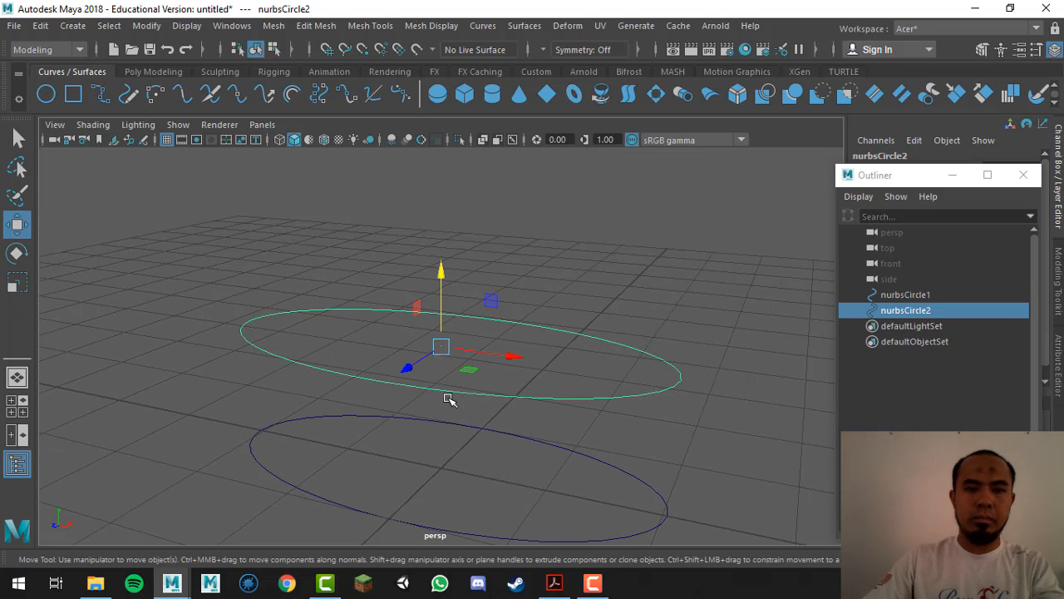
key(r)
drag(441, 345, 340, 358)
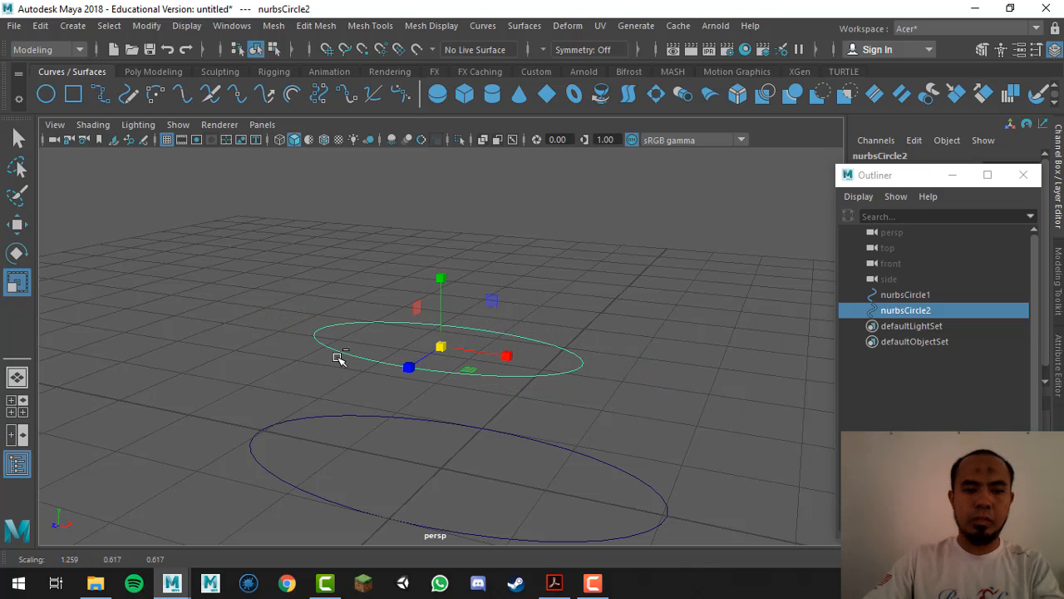
Duplicate the second ellipse, raise the copy above it and scale it up wider than the other two.
key(ctrl+d)
alt+drag(494, 422, 520, 431)
key(w)
drag(439, 249, 463, 157)
scroll(507, 303, down, 2)
key(r)
alt+drag(507, 303, 541, 290)
Duplicate the third ellipse, raise the copy to a height of about 3.2 cm and scale it down.
key(ctrl+d)
alt+drag(518, 335, 458, 171)
key(w)
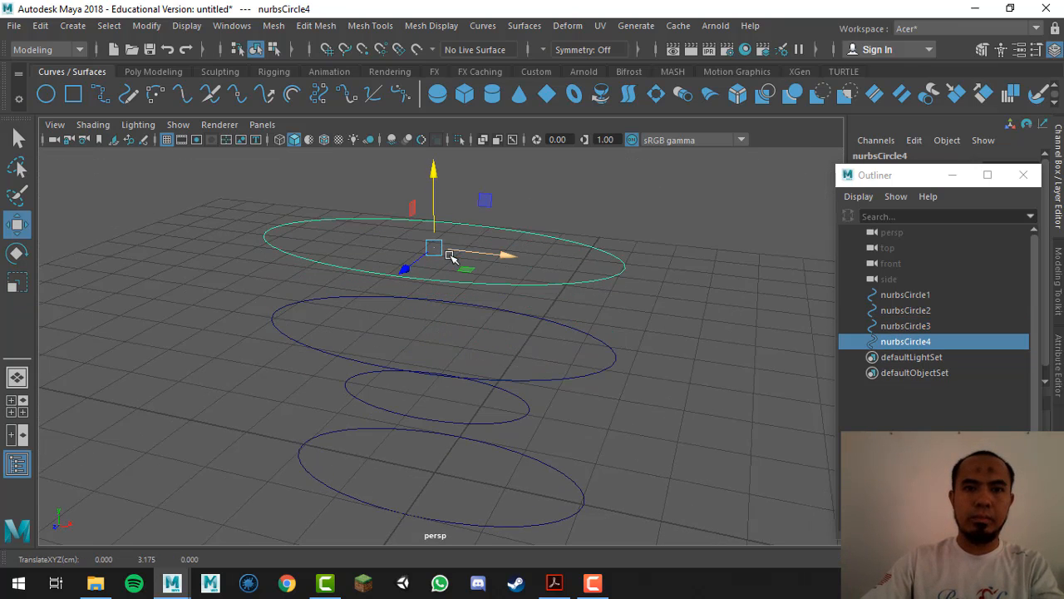
key(r)
drag(433, 247, 569, 304)
key(q)
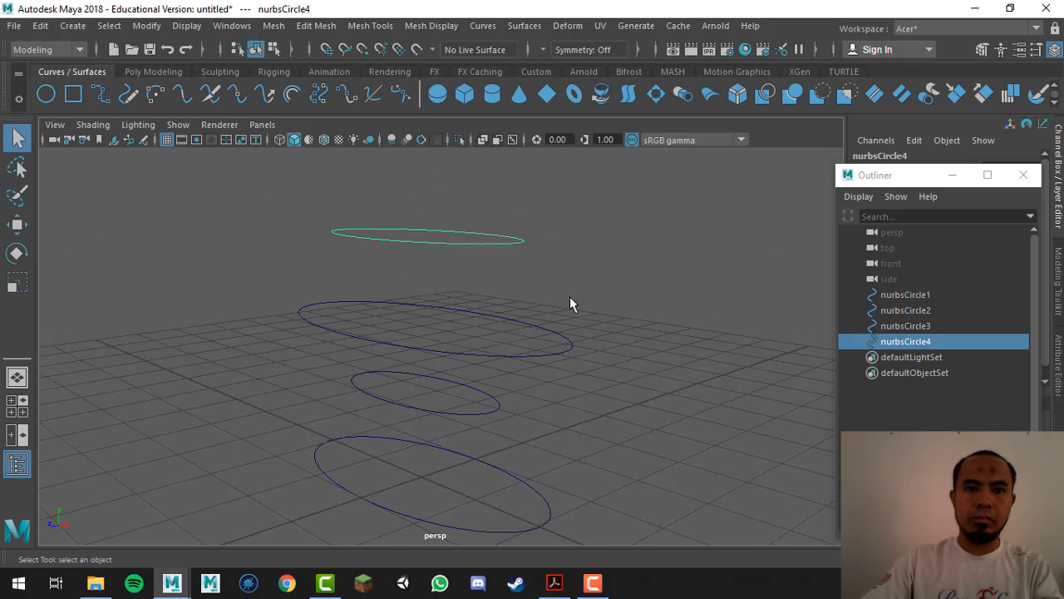
Select the four ellipses in order from bottom to top and loft a surface through them.
click(550, 444)
alt+drag(550, 444, 523, 405)
click(517, 429)
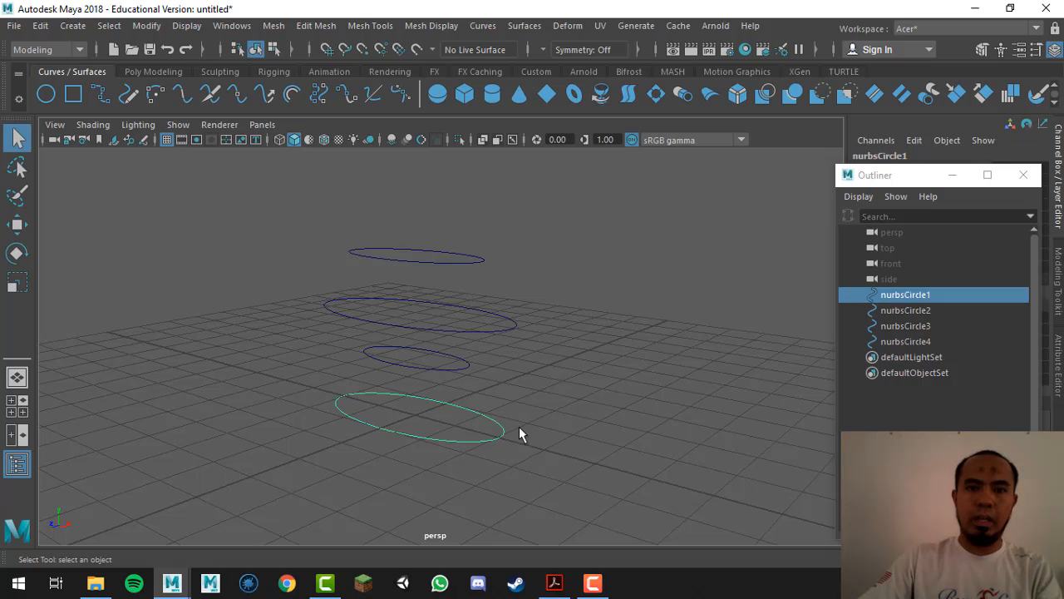
shift+drag(461, 355, 505, 368)
shift+drag(486, 307, 535, 335)
shift+drag(463, 242, 500, 257)
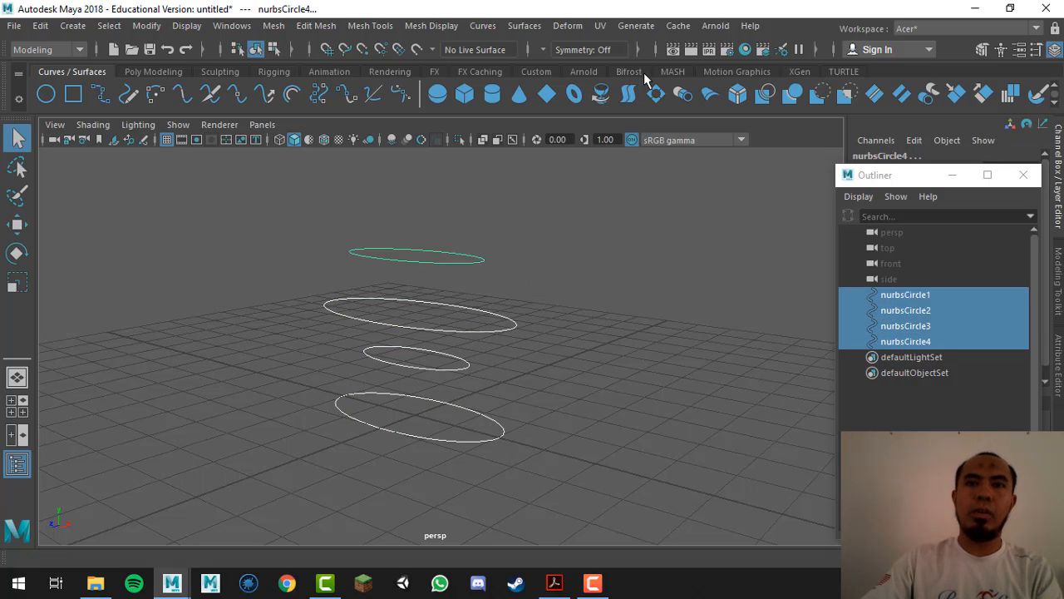
click(524, 26)
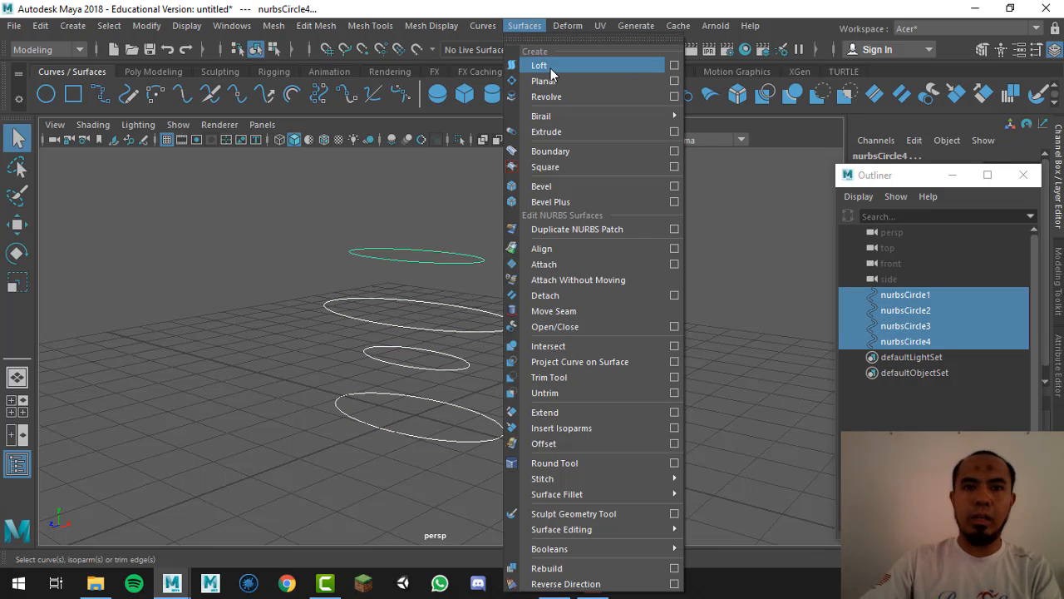
click(551, 67)
click(624, 283)
Select the top ellipse around the lofted surface's opening and scale it slightly.
alt+drag(624, 283, 429, 281)
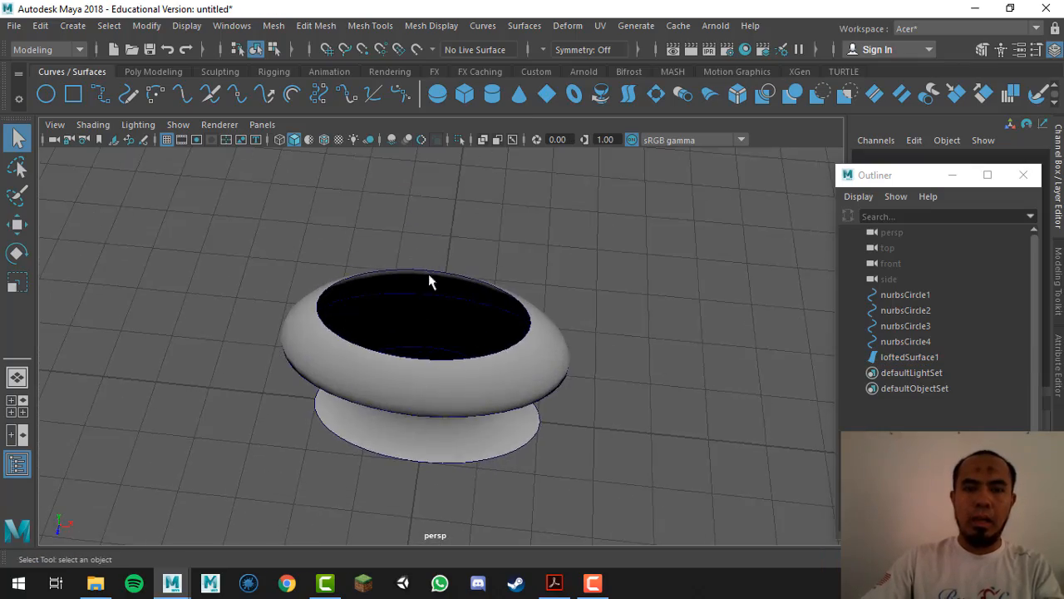
alt+right_drag(429, 281, 515, 394)
alt+drag(516, 394, 441, 345)
alt+drag(515, 302, 418, 370)
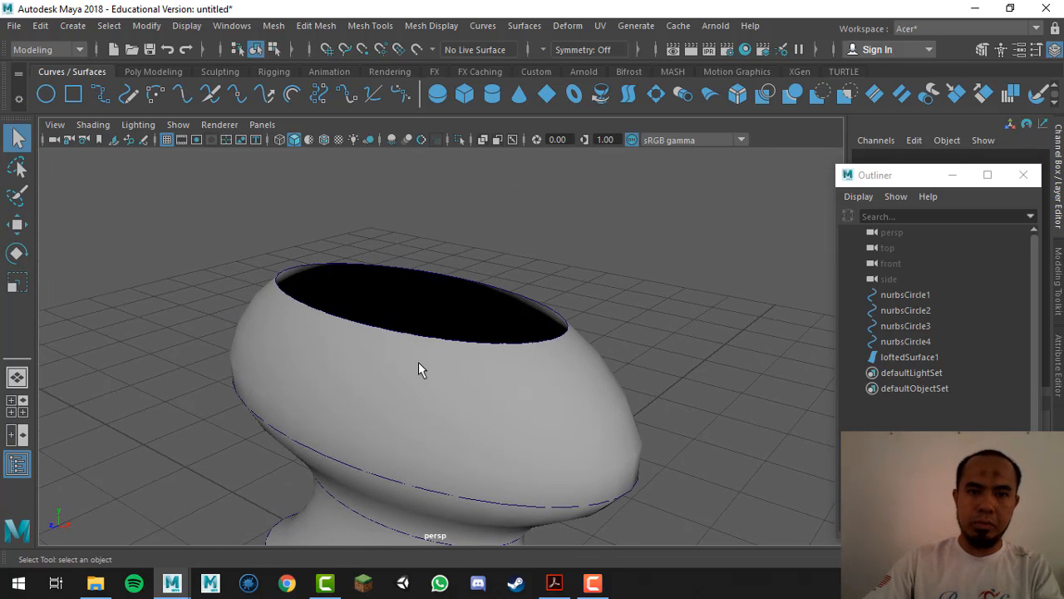
click(568, 322)
key(r)
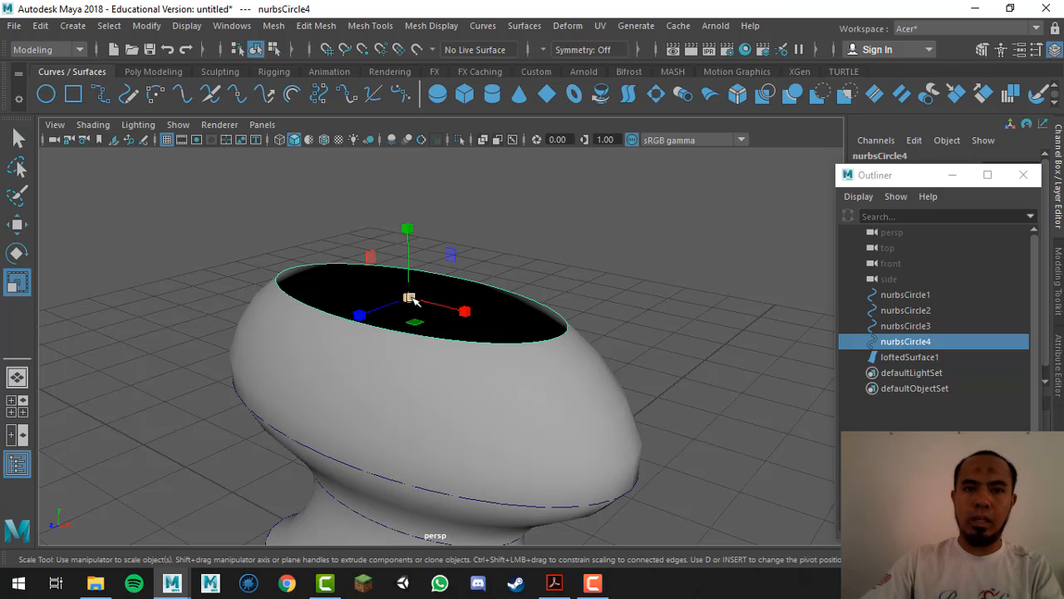
mouse_move(409, 297)
mouse_down()
mouse_move(201, 311)
mouse_move(439, 295)
mouse_move(438, 315)
mouse_move(421, 289)
mouse_up()
alt+right_drag(479, 247, 487, 318)
key(q)
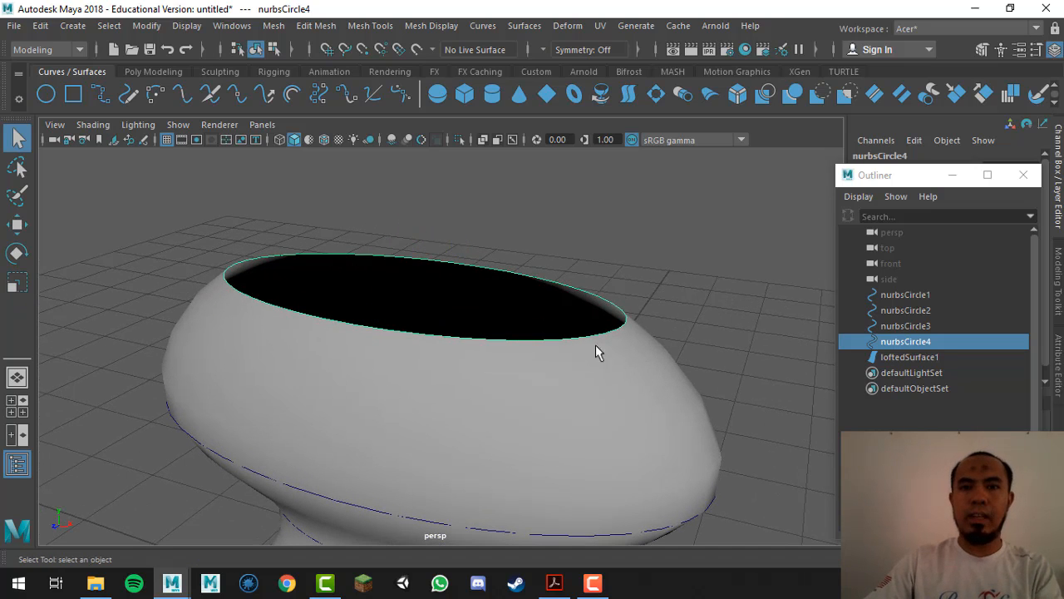
Close the loft's open top by creating a Planar surface from the top ellipse nurbsCircle4.
mouse_move(624, 350)
alt+mouse_down()
mouse_move(599, 340)
mouse_move(598, 404)
mouse_move(612, 386)
mouse_move(612, 349)
alt+mouse_up()
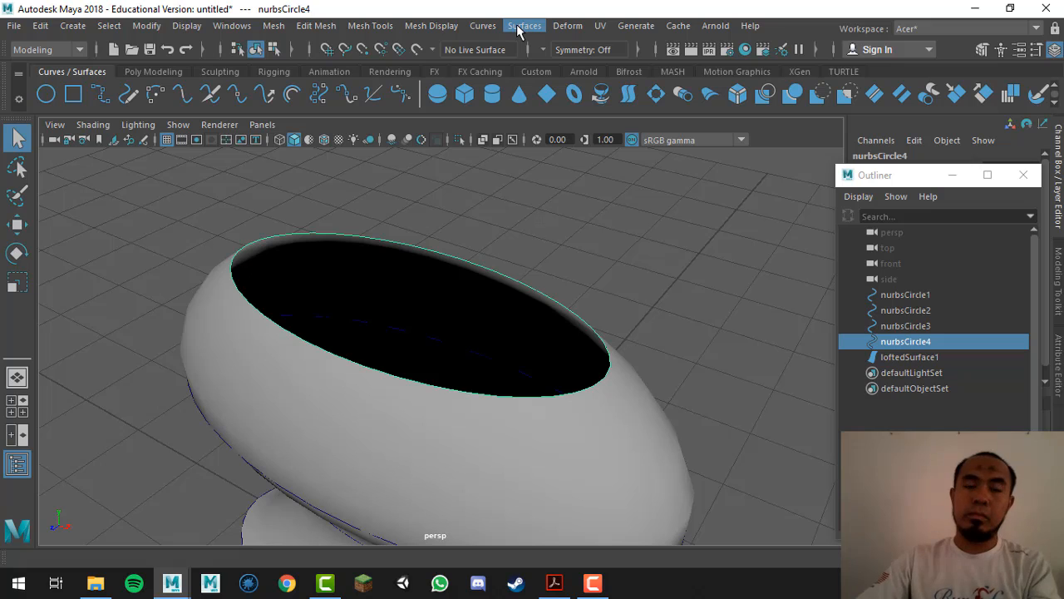
click(960, 343)
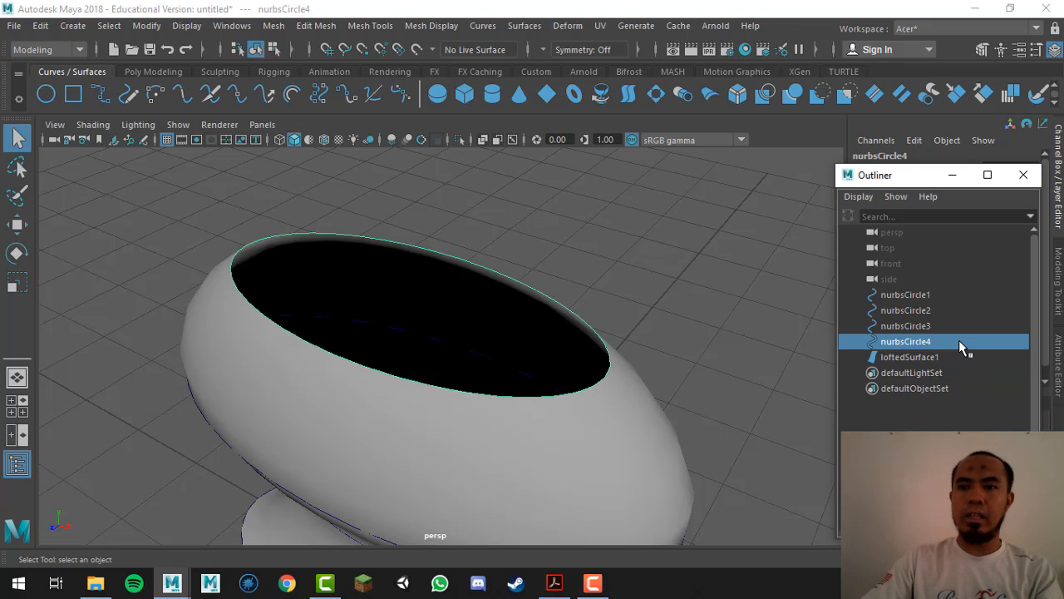
click(526, 27)
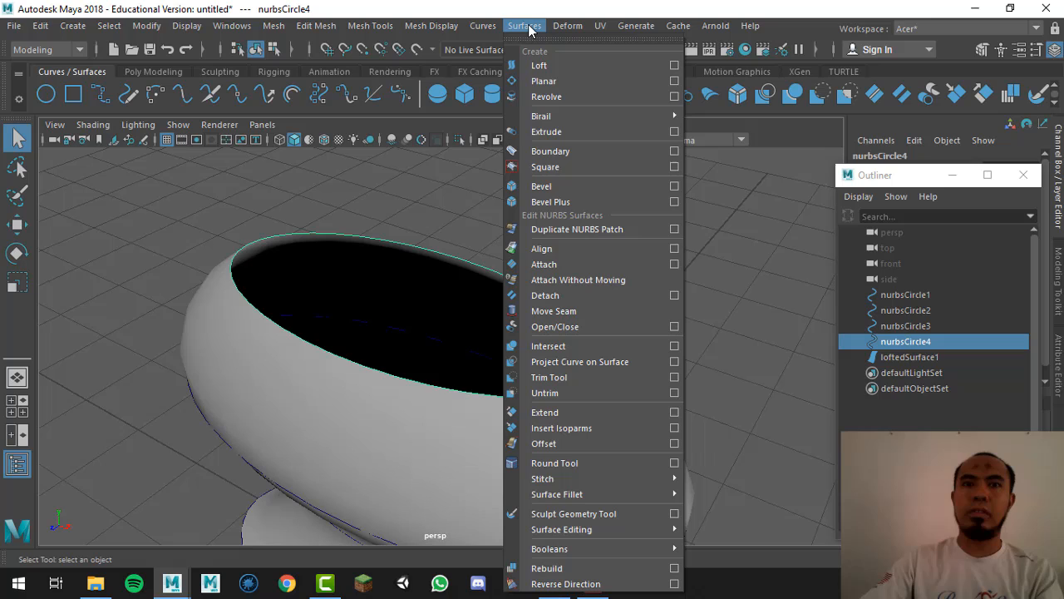
click(565, 81)
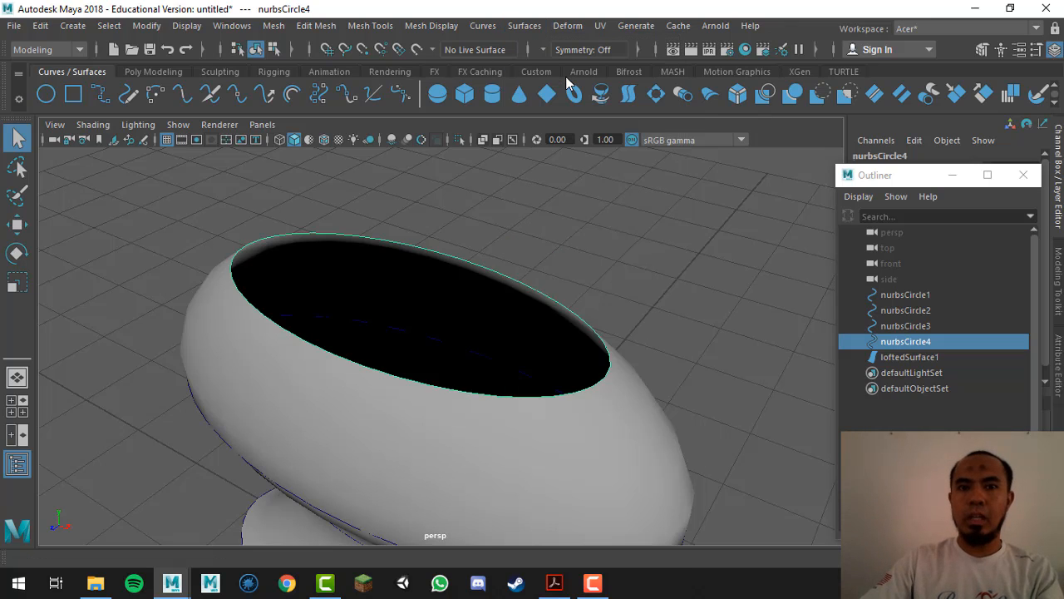
Move the Outliner clear of the Channel Box and activate the Move tool on the planar surface.
alt+drag(570, 344, 533, 276)
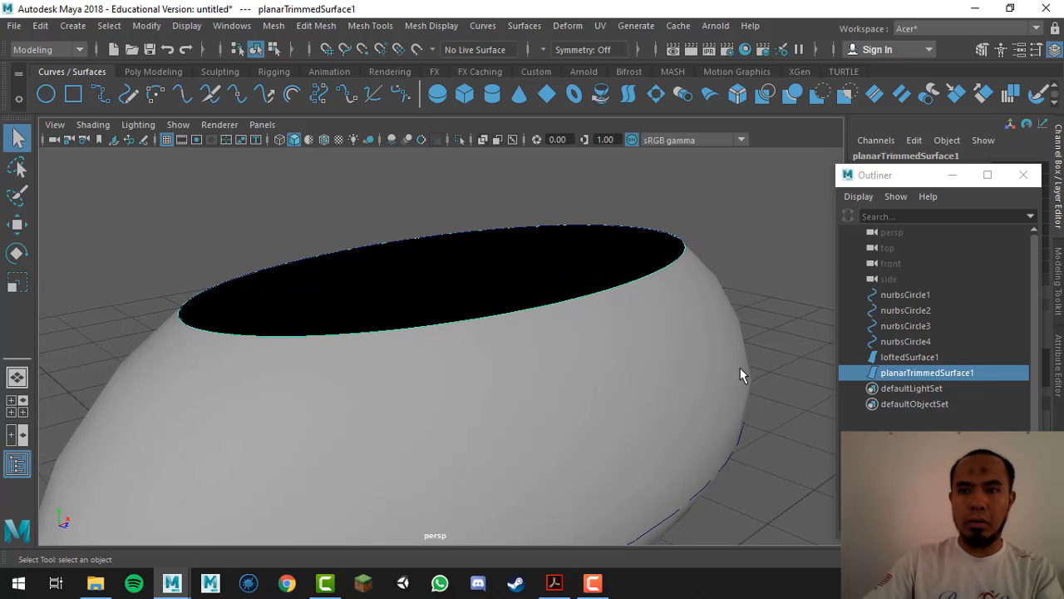
drag(919, 178, 708, 147)
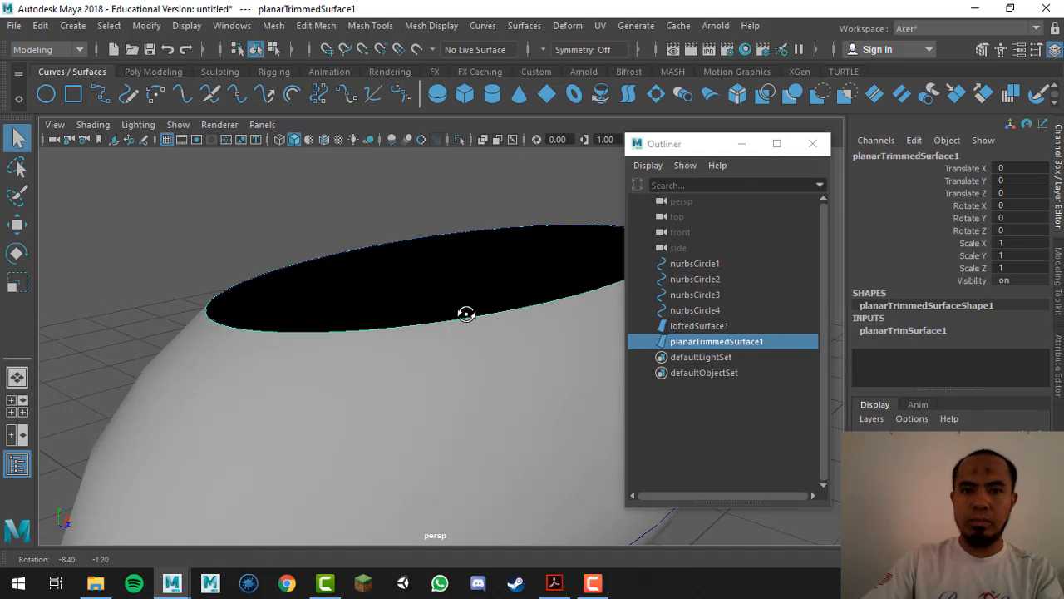
alt+middle_drag(441, 330, 358, 353)
key(w)
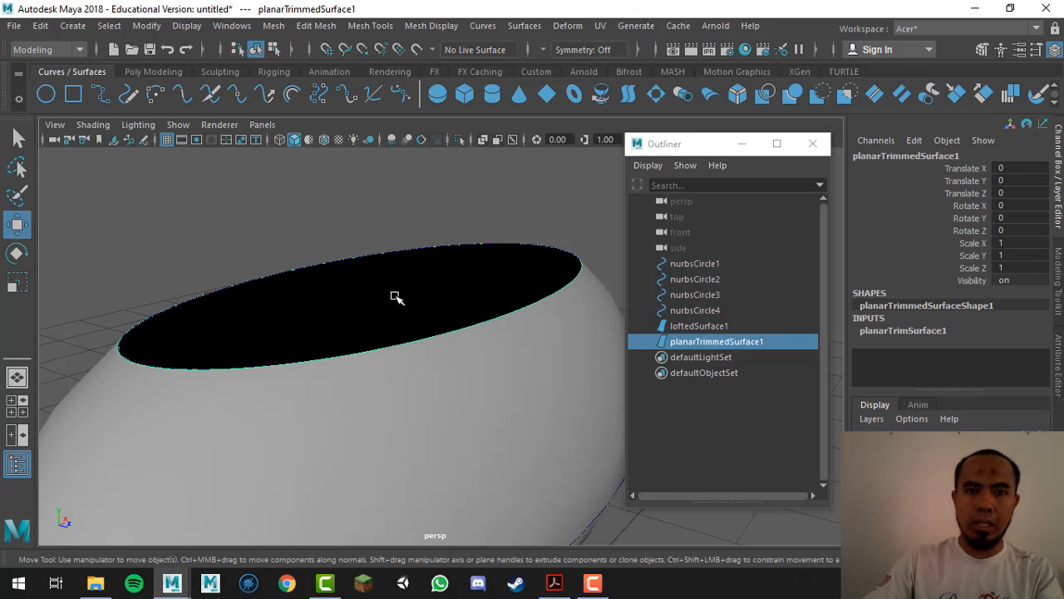
scroll(433, 422, down, 4)
mouse_move(429, 334)
alt+mouse_down()
mouse_move(418, 338)
mouse_move(445, 322)
mouse_move(442, 335)
alt+mouse_up()
Display the model in wireframe and reselect planarTrimmedSurface1 to examine the cap from the side.
key(4)
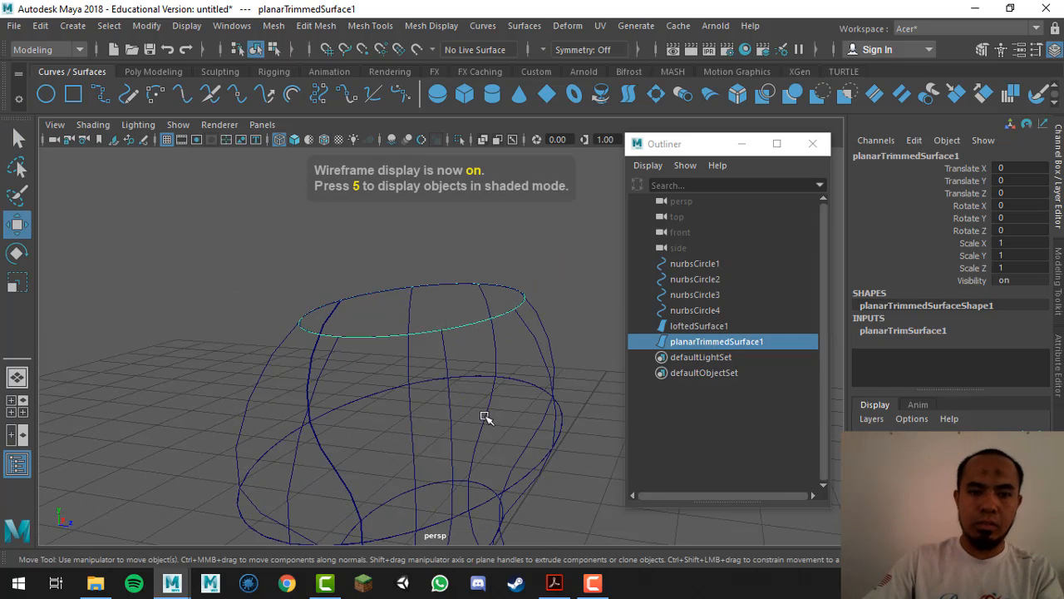
alt+drag(486, 417, 463, 382)
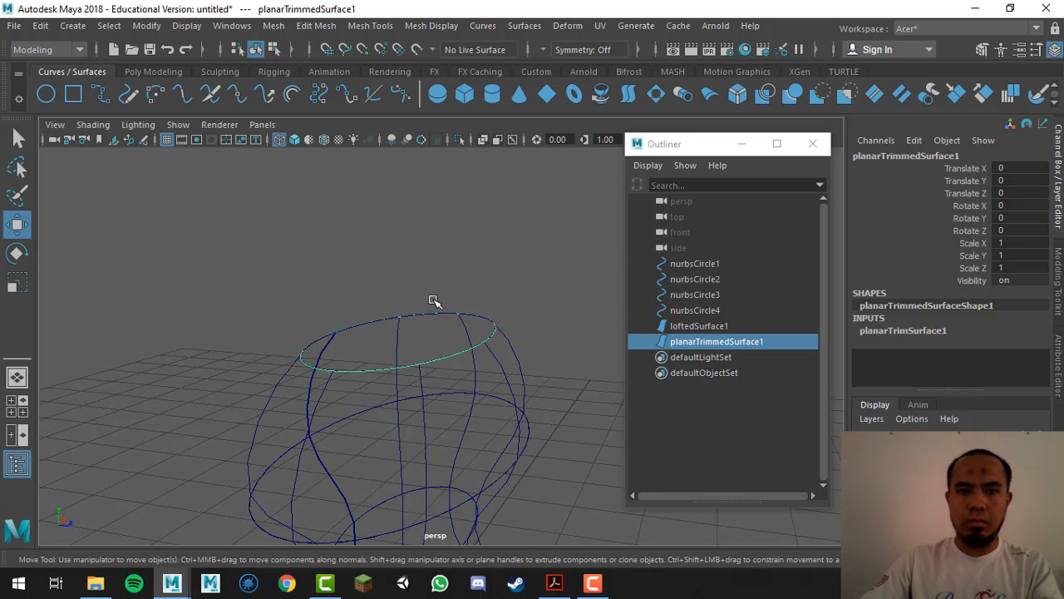
key(q)
key(w)
click(605, 264)
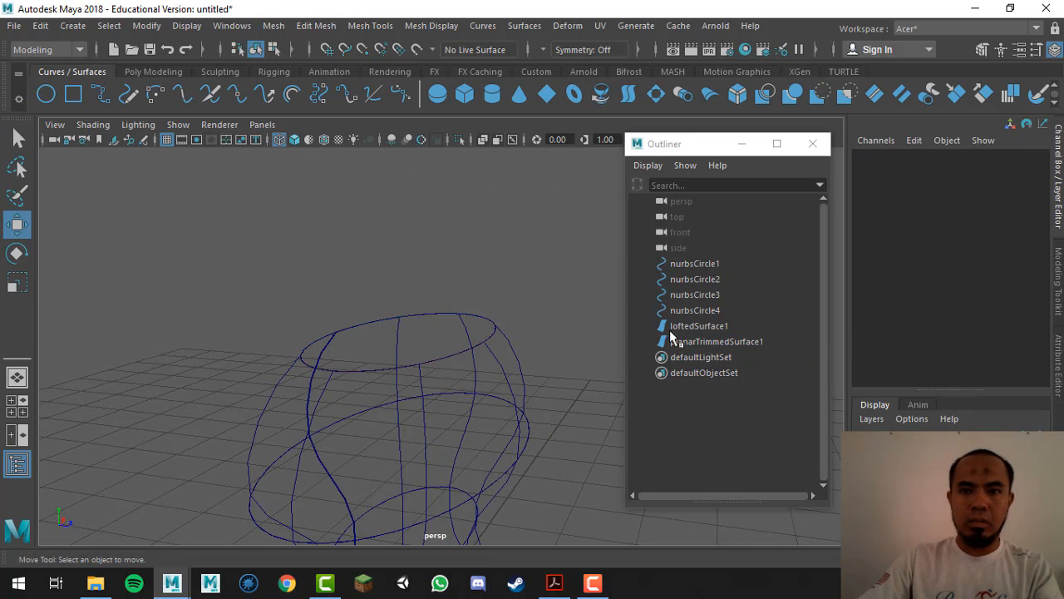
click(673, 340)
alt+drag(475, 369, 429, 341)
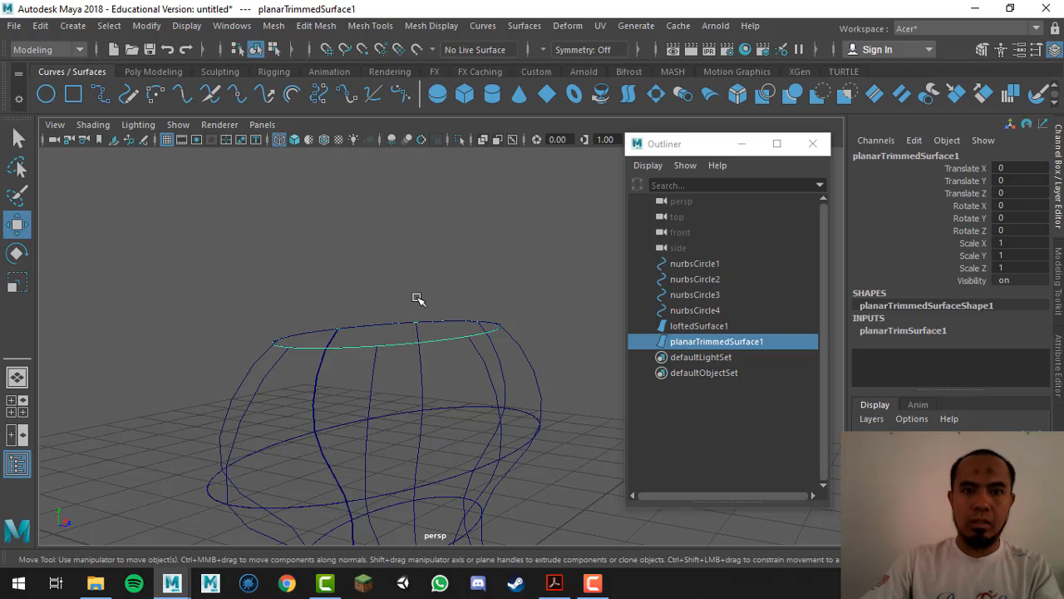
Try to move planarTrimmedSurface1 vertically by adjusting its Translate Y value, and undo the changes.
click(974, 182)
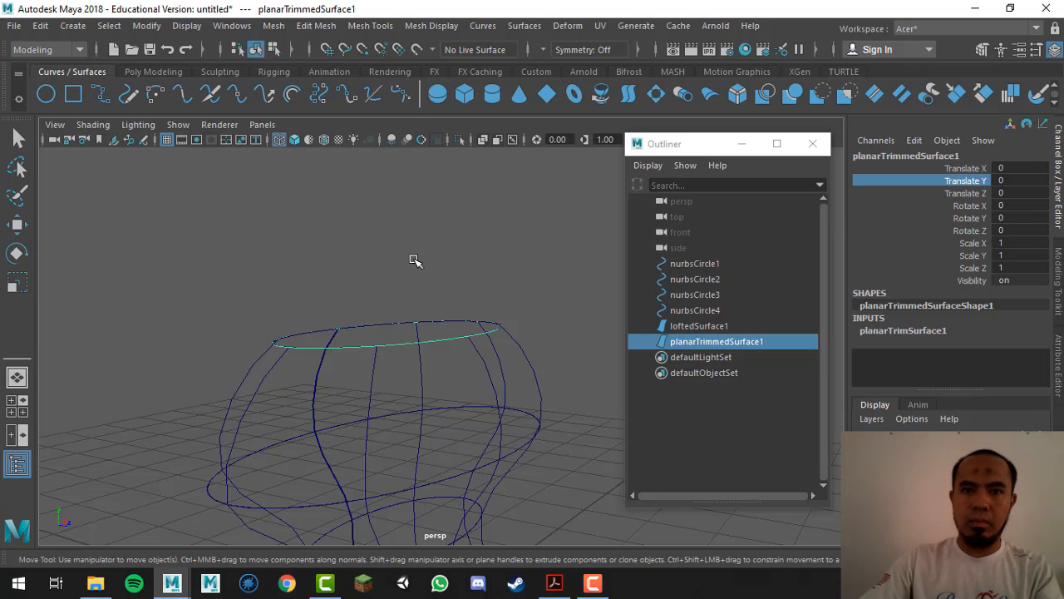
middle_drag(414, 261, 605, 254)
middle_drag(414, 266, 571, 276)
alt+drag(571, 275, 391, 360)
key(ctrl+z)
key(ctrl+z)
key(ctrl+z)
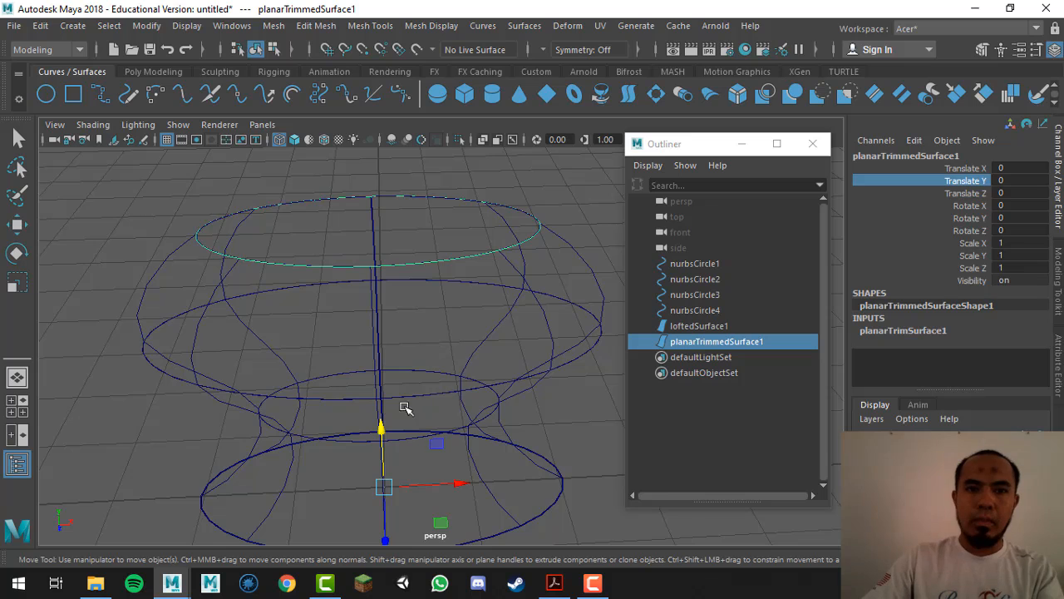
Display the model smooth shaded and frame the whole lofted shape with its planar cap.
alt+drag(404, 409, 388, 465)
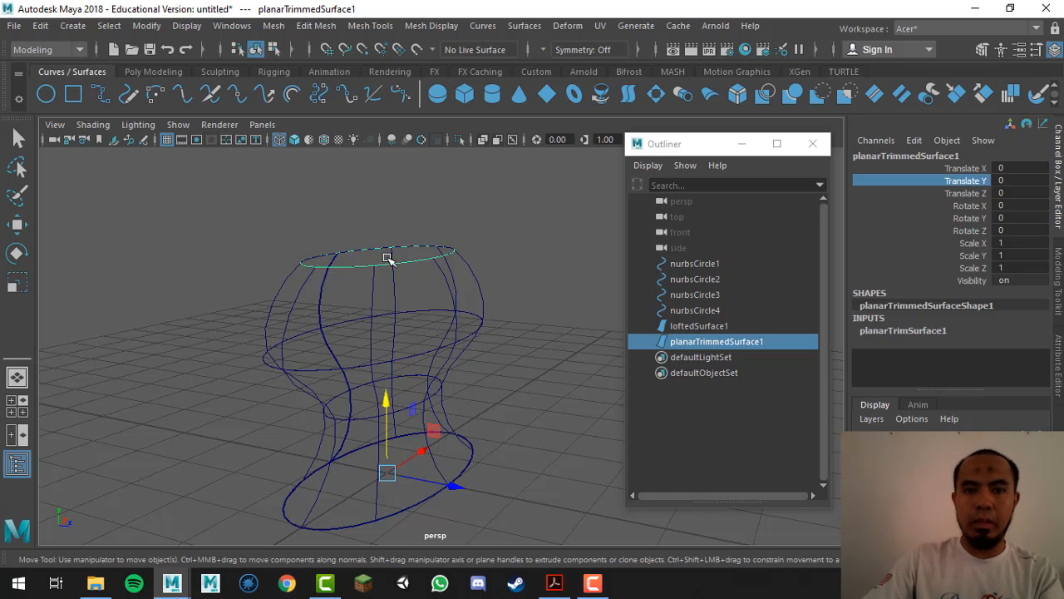
scroll(458, 384, up, 6)
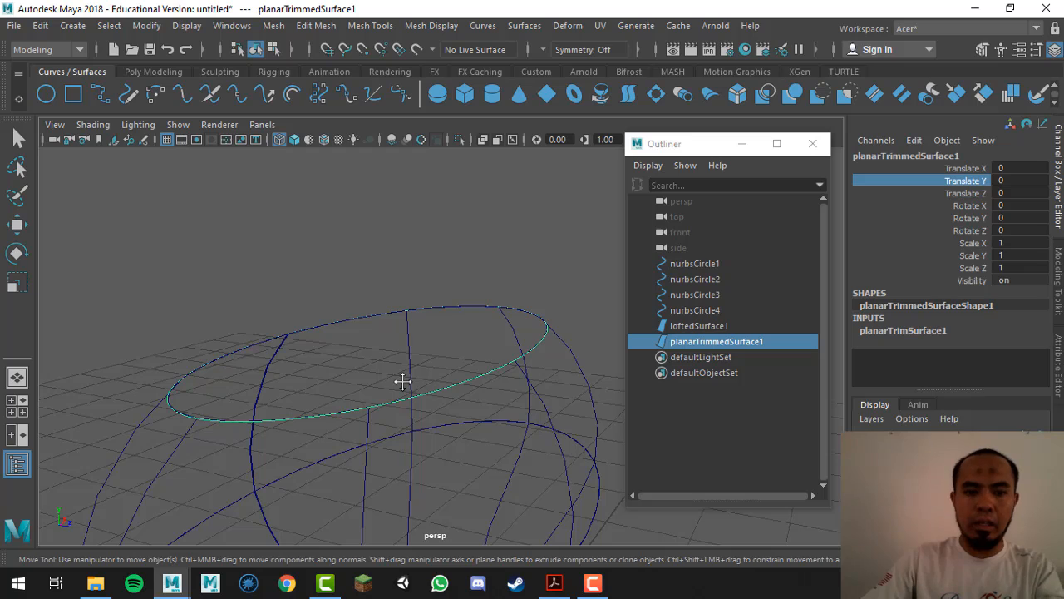
key(5)
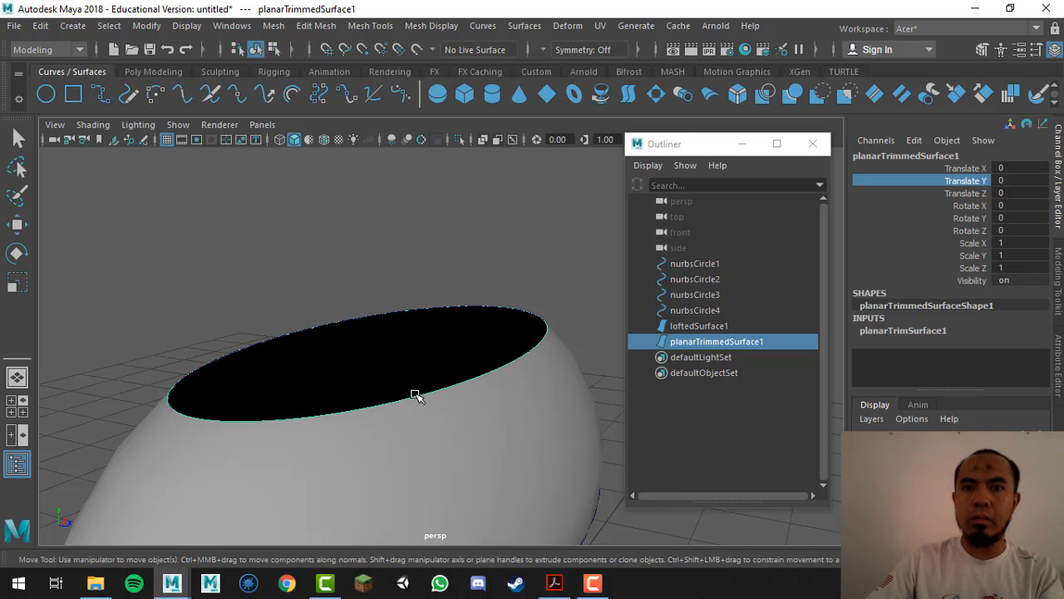
key(f)
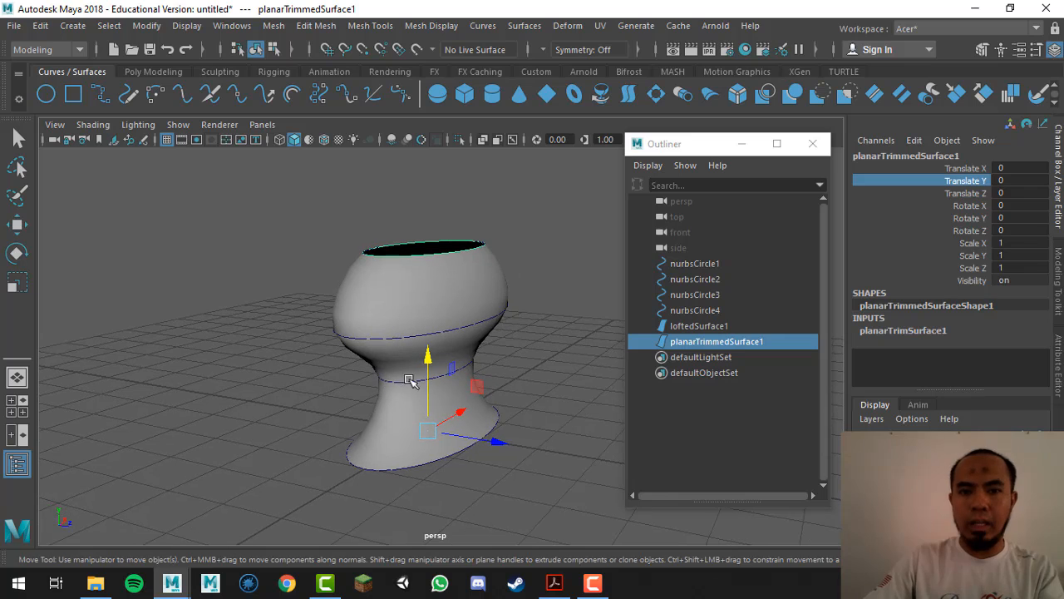
alt+drag(470, 360, 458, 372)
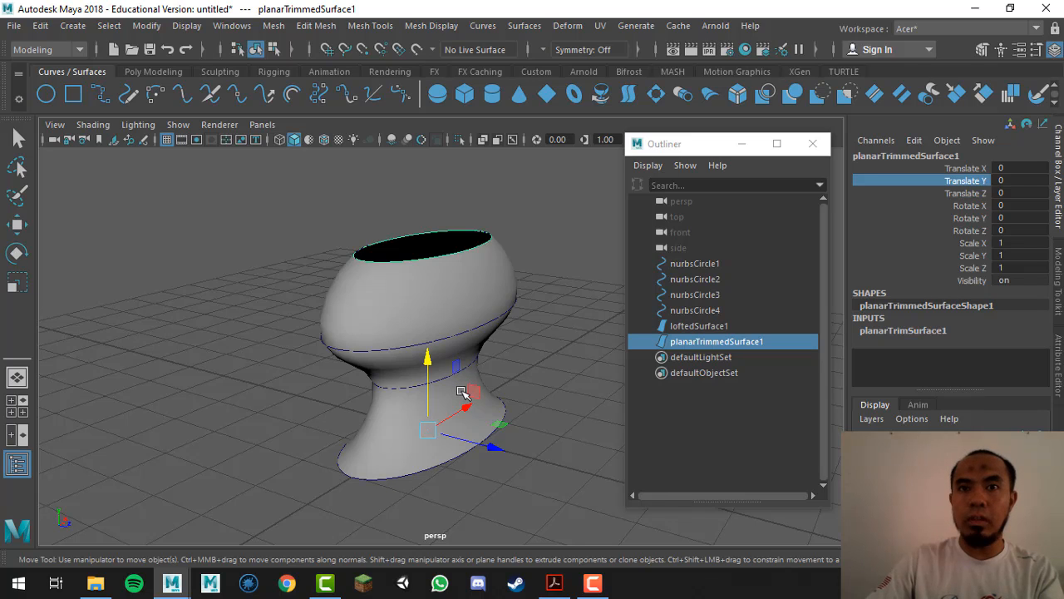
Try to raise the pivot of planarTrimmedSurface1 by hand from the base to the top opening.
key(d)
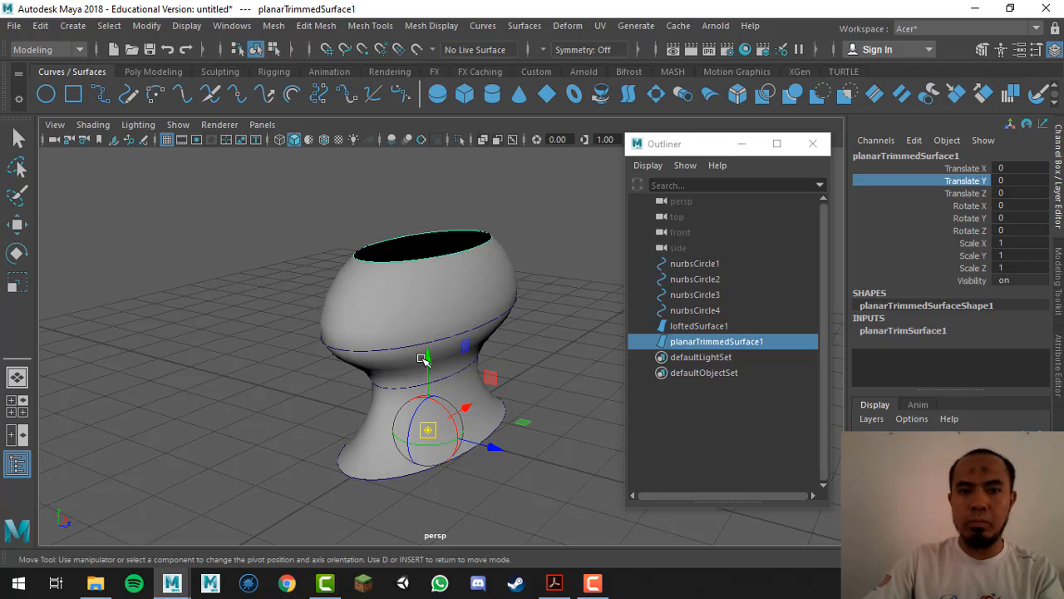
drag(427, 362, 439, 177)
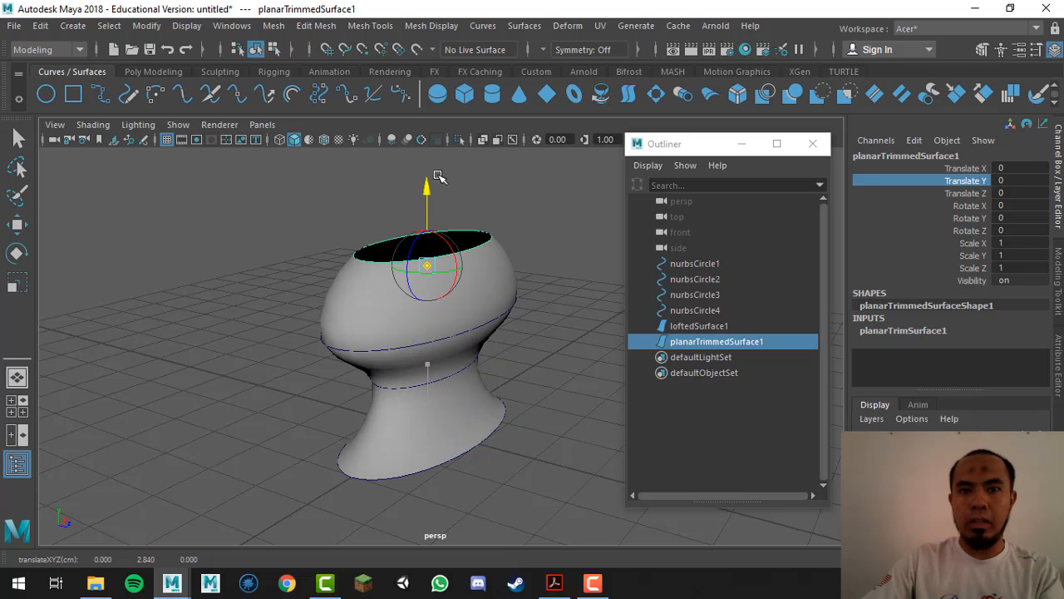
key(d)
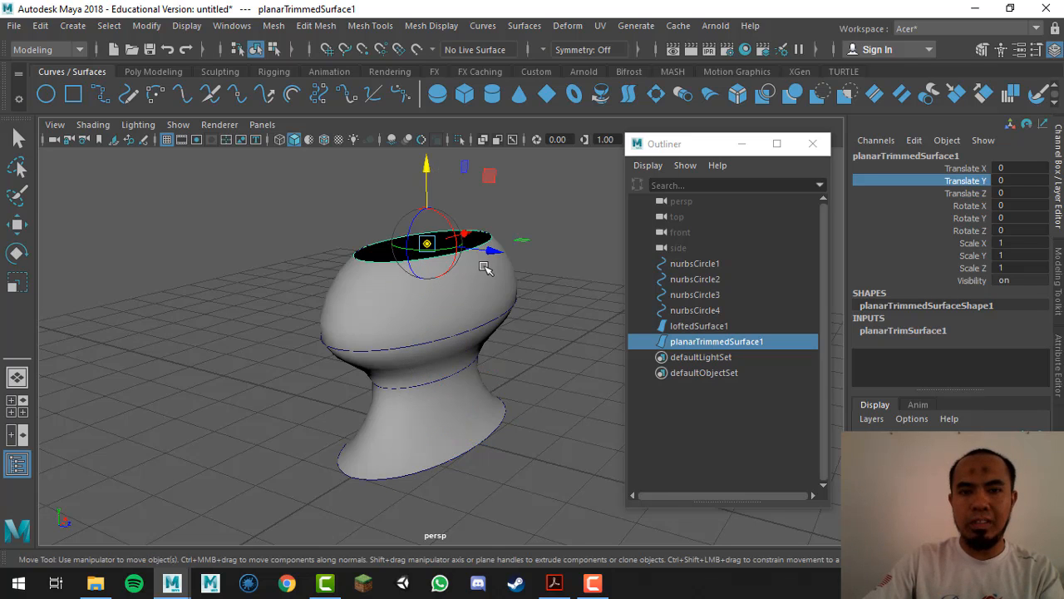
key(f)
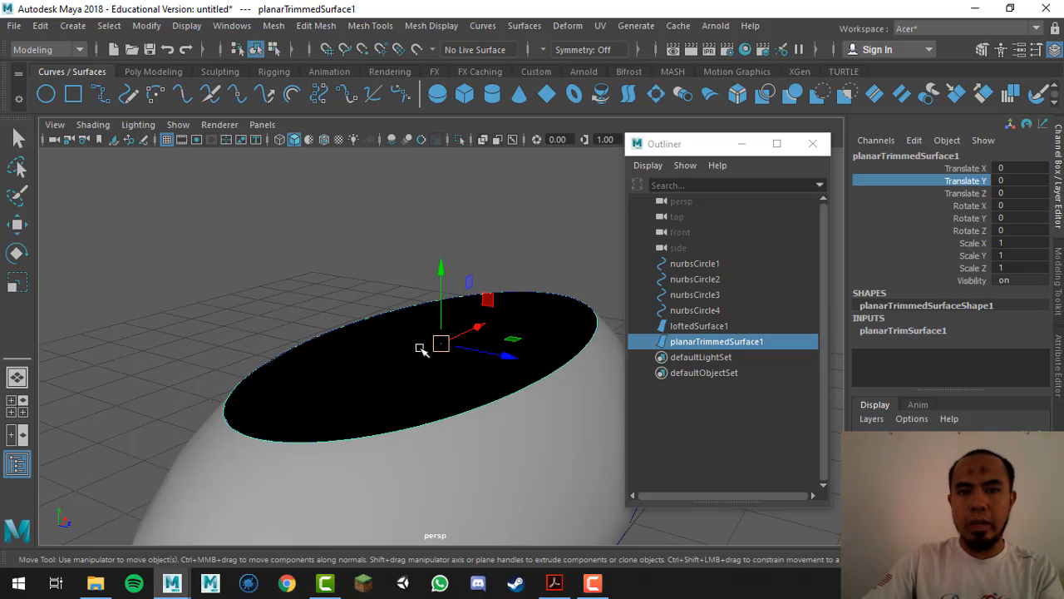
click(494, 335)
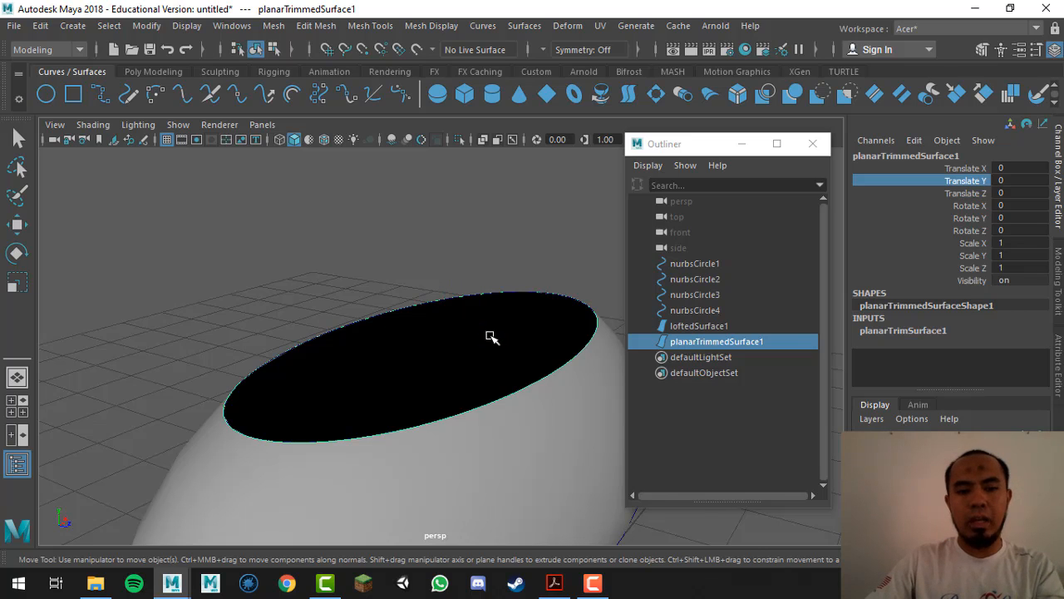
key(a)
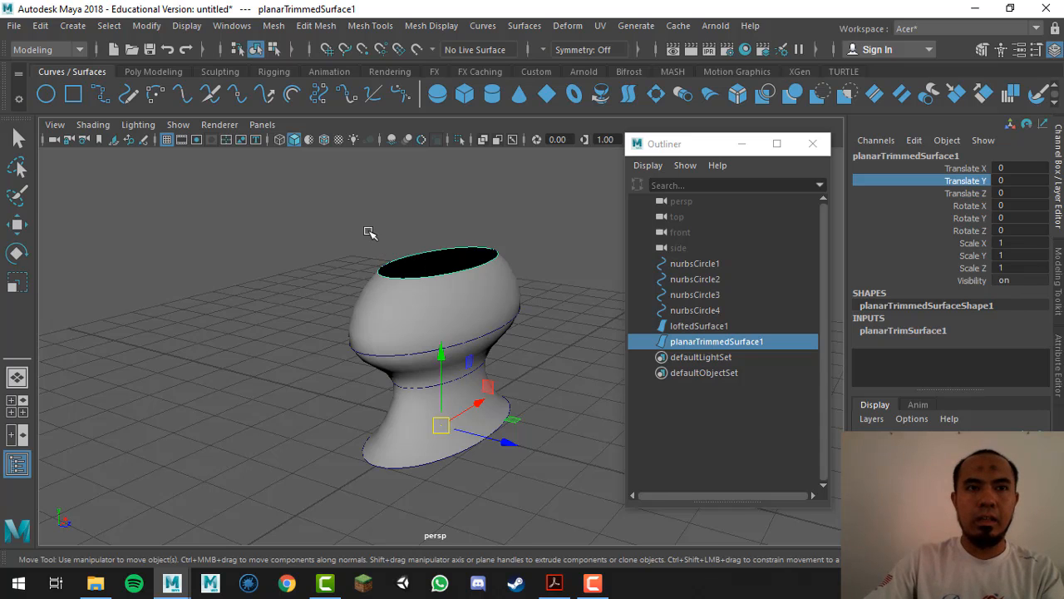
Center the pivot of planarTrimmedSurface1 on the cap with Center Pivot.
click(147, 26)
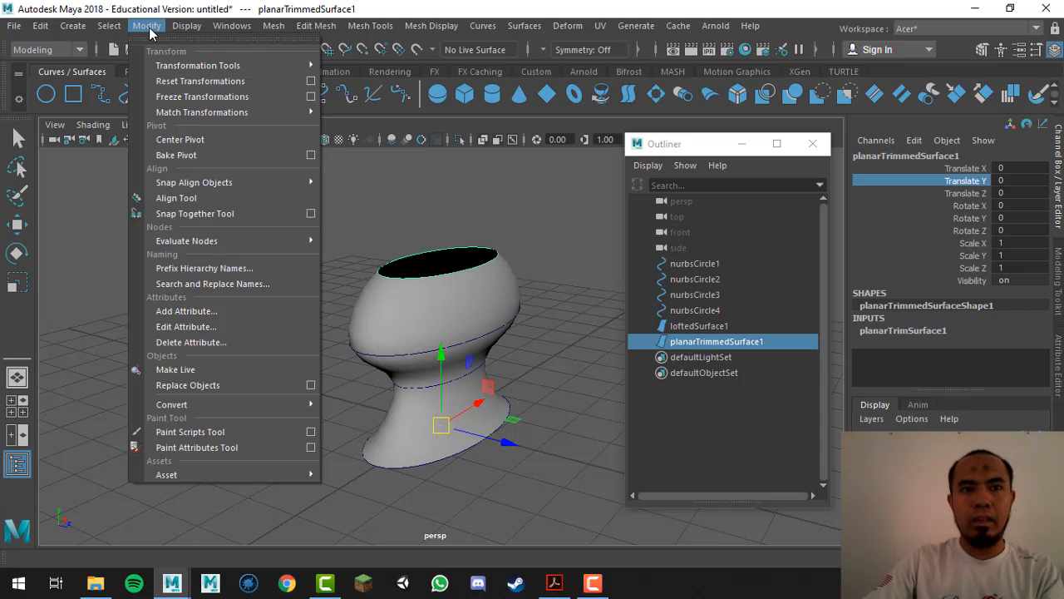
click(233, 139)
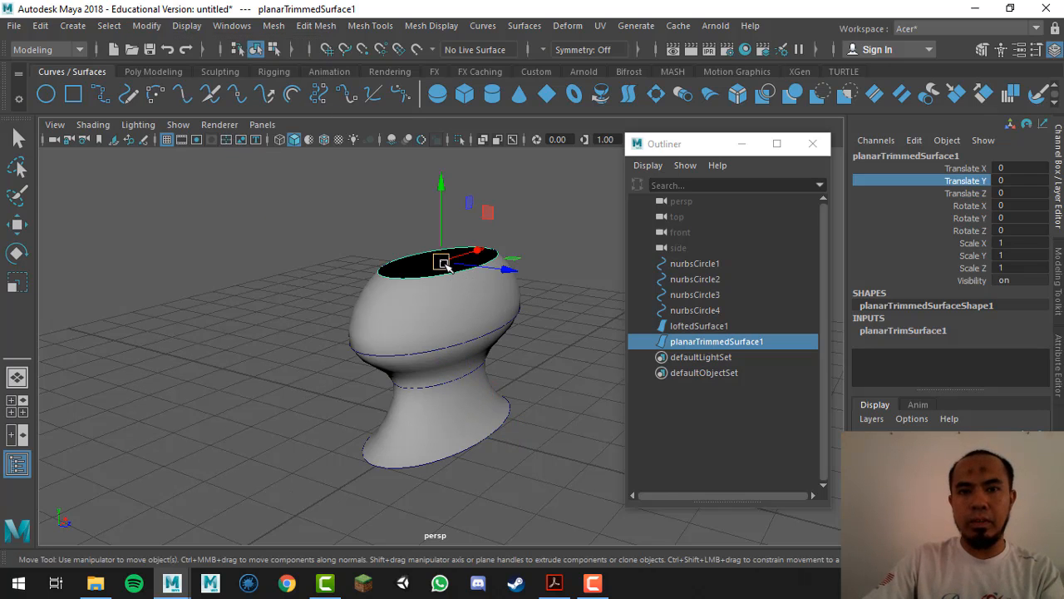
key(f)
alt+drag(460, 360, 432, 315)
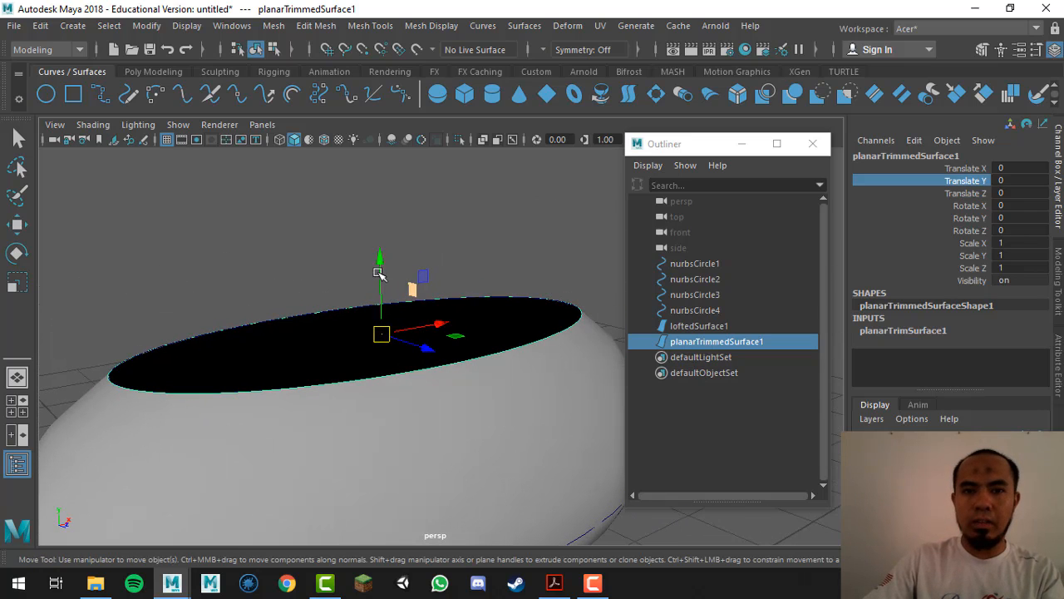
Move planarTrimmedSurface1 straight up off the loft's opening to a Translate Y of about 1.1.
drag(381, 249, 399, 183)
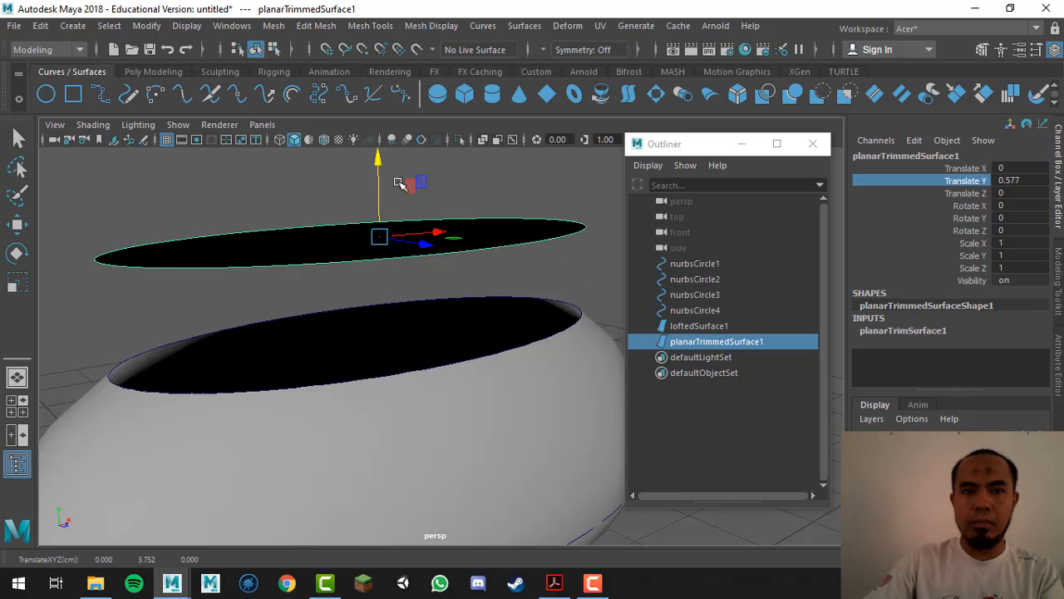
alt+drag(476, 331, 441, 230)
alt+middle_drag(442, 230, 406, 334)
alt+drag(401, 324, 375, 363)
drag(368, 244, 380, 166)
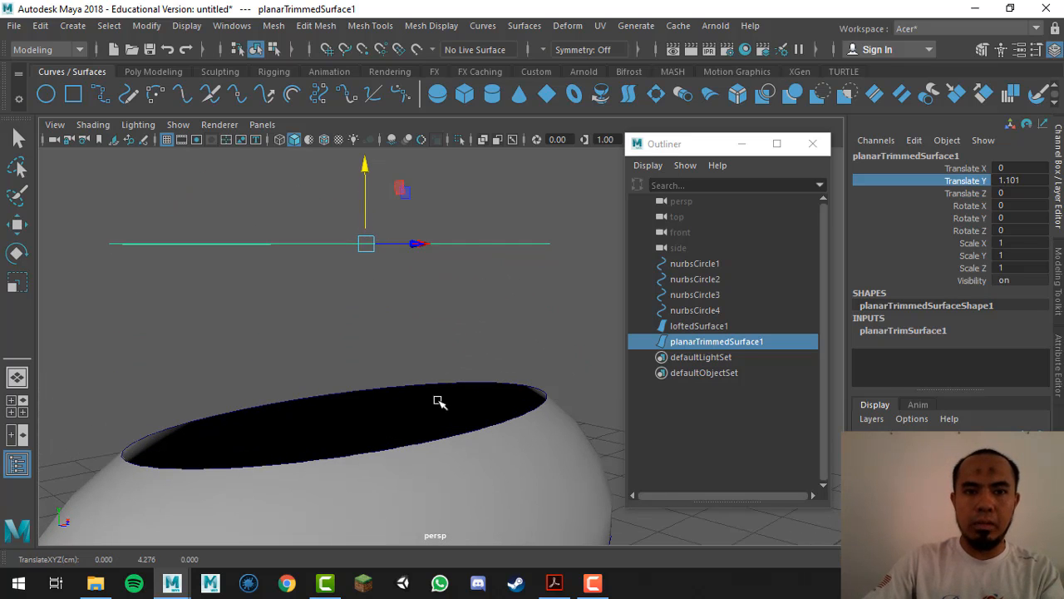
alt+drag(437, 399, 458, 303)
Select loftedSurface1 and examine its outer side, its open top and the interior through the opening.
key(q)
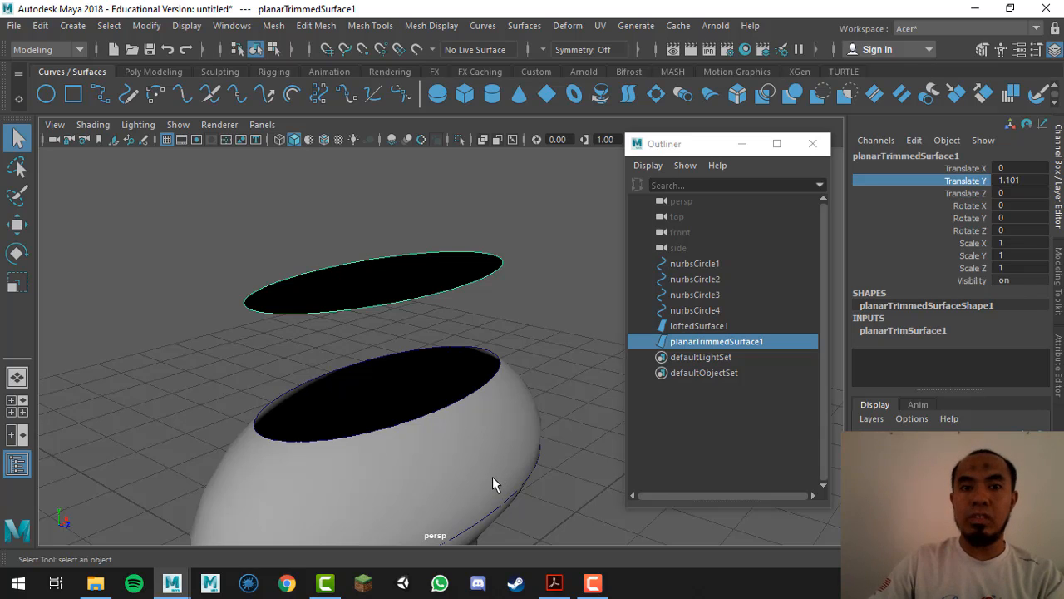
alt+drag(470, 374, 439, 394)
click(480, 441)
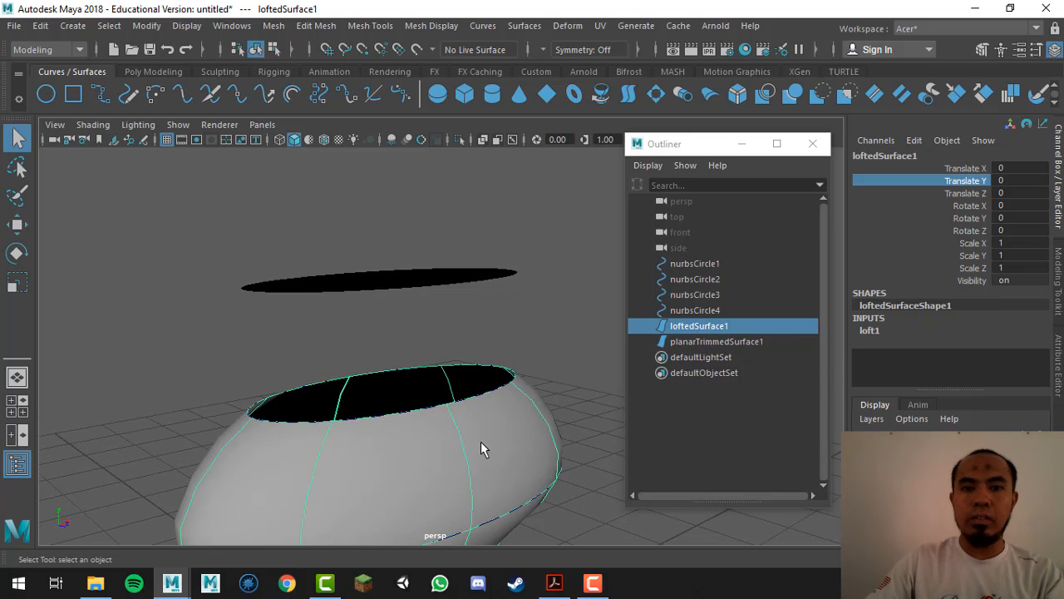
key(f)
alt+drag(487, 442, 316, 261)
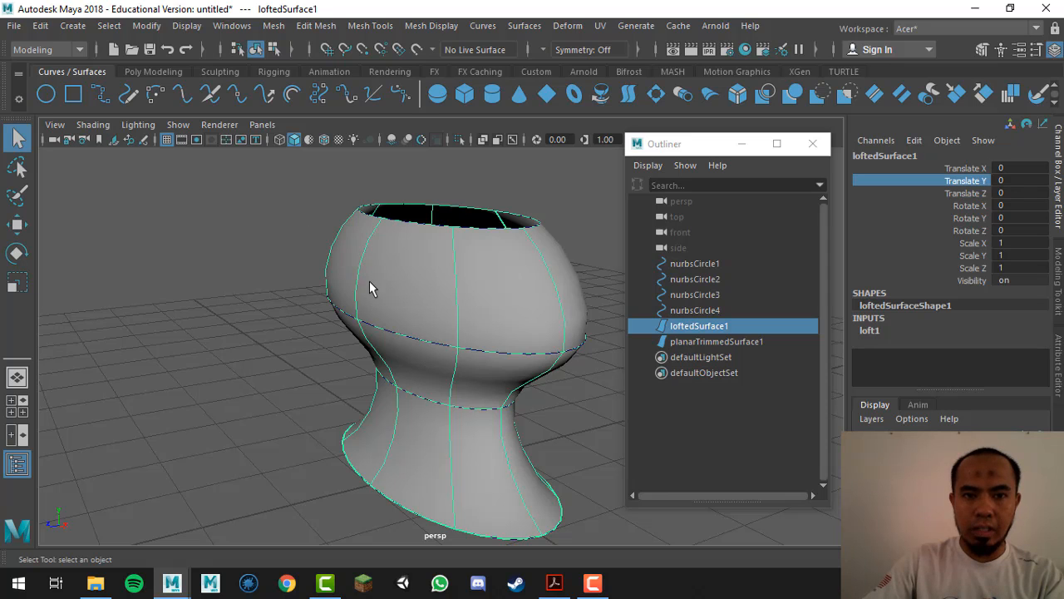
alt+drag(430, 280, 429, 244)
alt+middle_drag(430, 245, 416, 308)
alt+drag(429, 285, 445, 214)
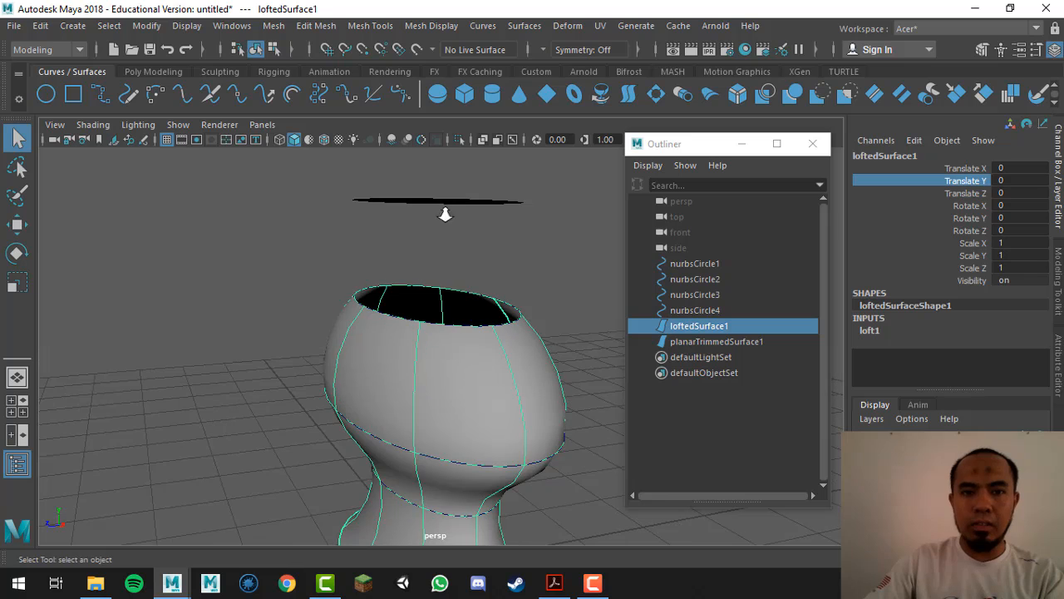
alt+right_drag(429, 350, 435, 290)
alt+drag(435, 290, 368, 301)
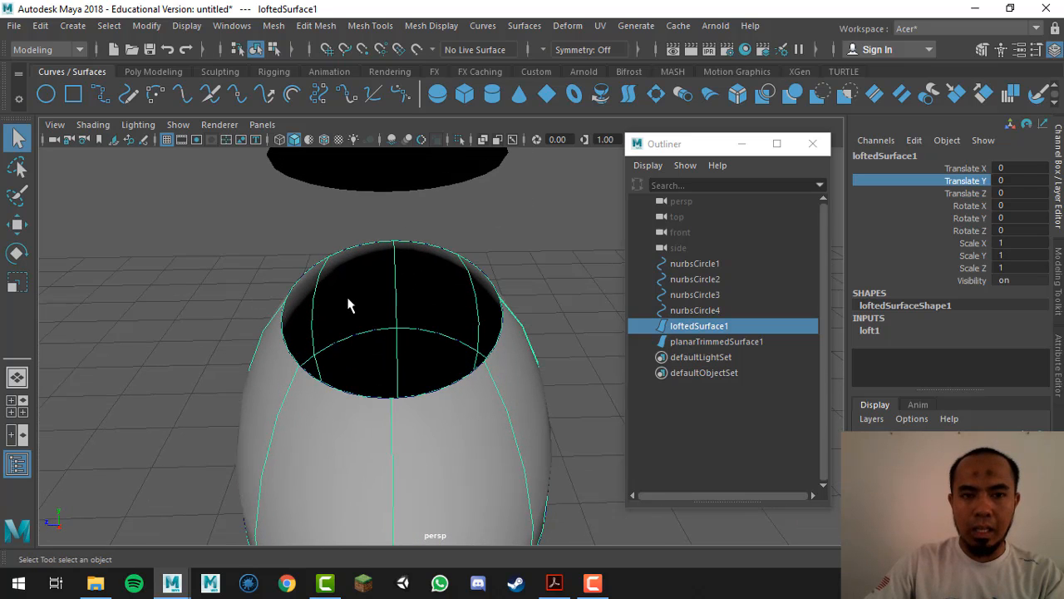
mouse_move(297, 347)
alt+mouse_down()
mouse_move(377, 328)
mouse_move(298, 341)
alt+mouse_up()
alt+drag(237, 298, 304, 309)
alt+drag(270, 365, 432, 310)
Select planarTrimmedSurface1 and examine its upper and lower faces above the loft's opening.
click(475, 219)
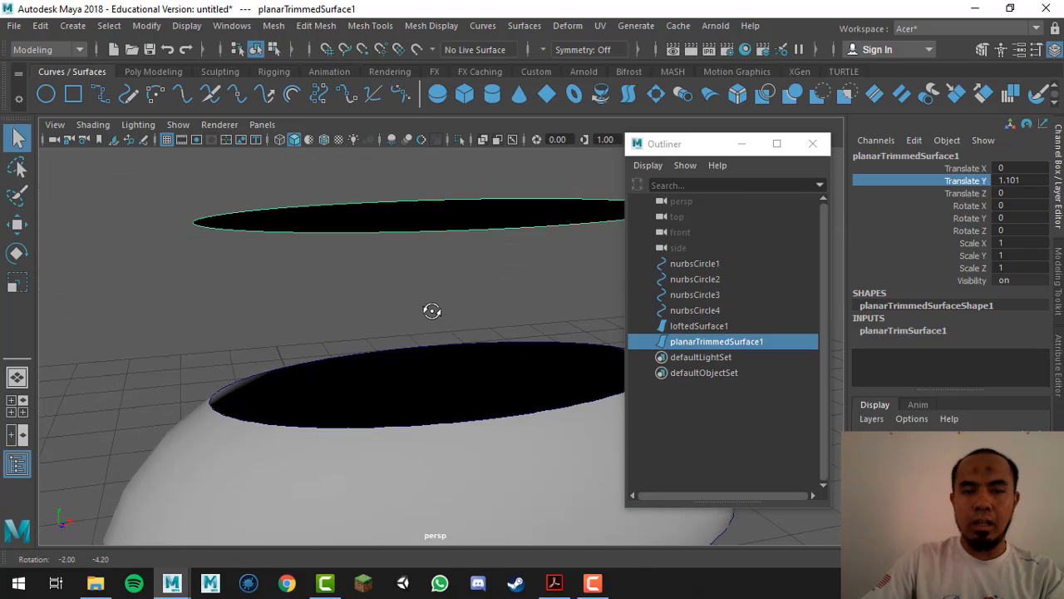
alt+middle_drag(407, 294, 362, 339)
alt+drag(365, 336, 412, 281)
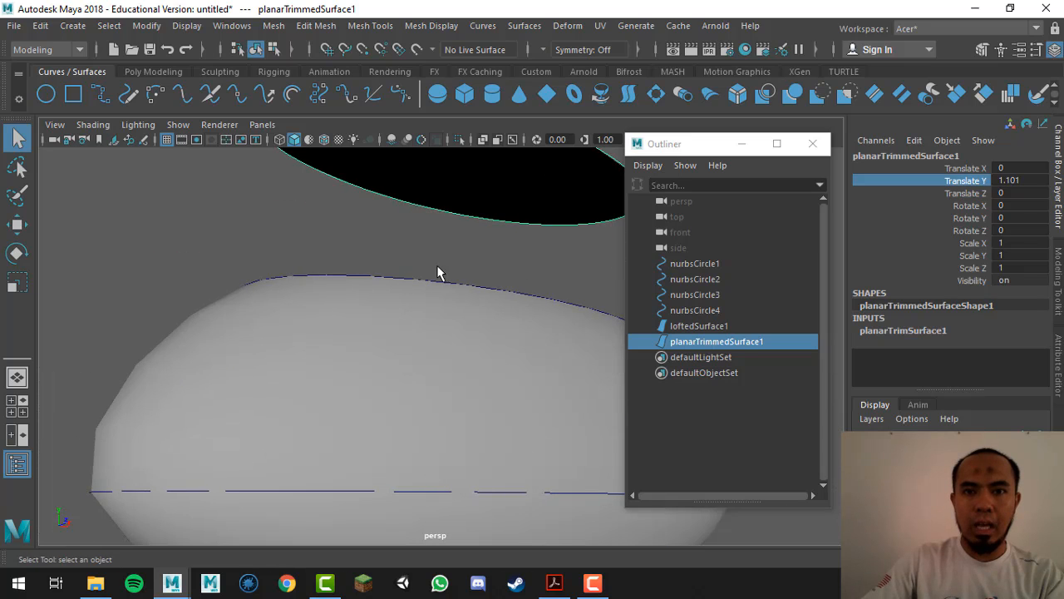
alt+middle_drag(438, 268, 392, 334)
alt+drag(398, 332, 475, 255)
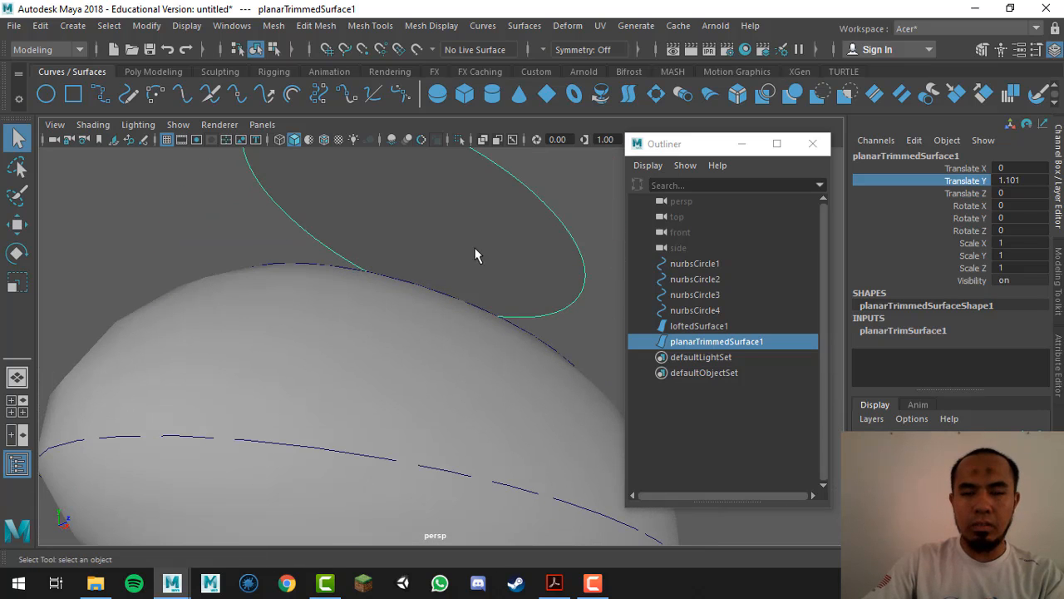
alt+drag(416, 290, 340, 353)
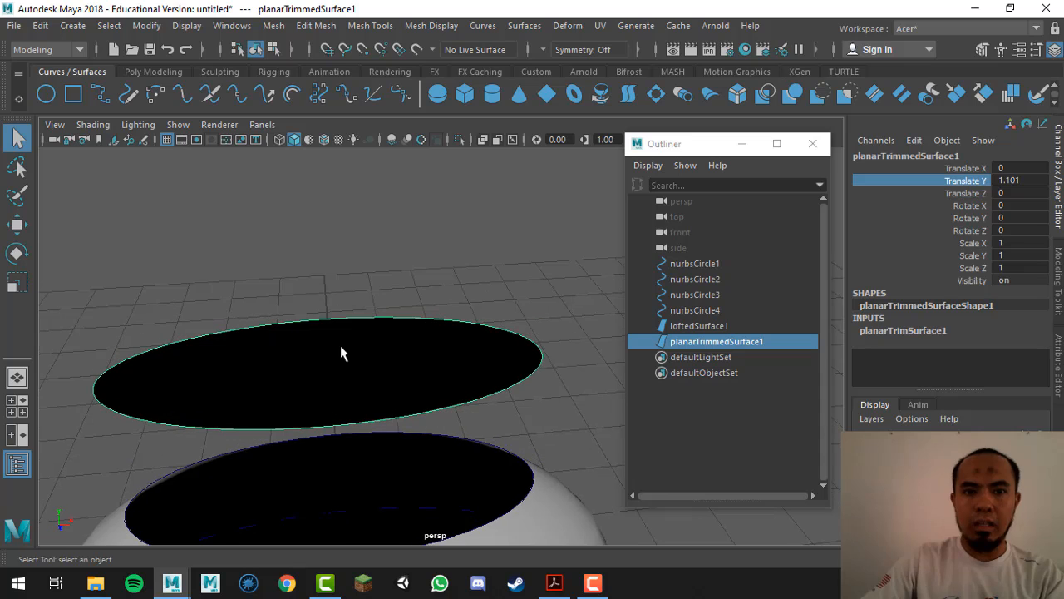
alt+middle_drag(347, 330, 371, 297)
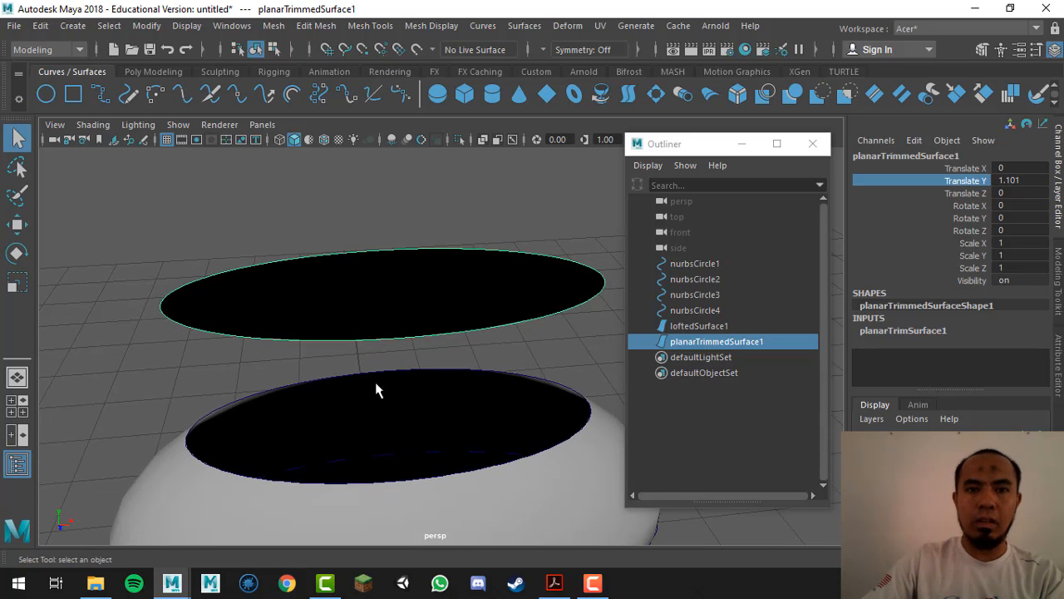
alt+right_drag(376, 382, 351, 250)
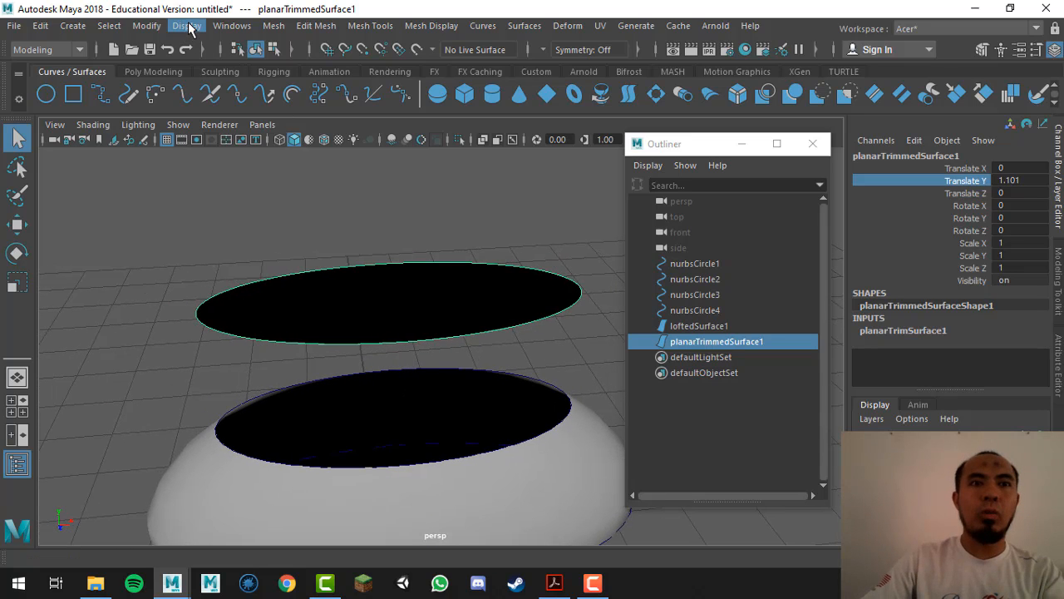
Turn on the NURBS Normals (Shaded Mode) display for planarTrimmedSurface1 and examine which way its normals point.
click(188, 25)
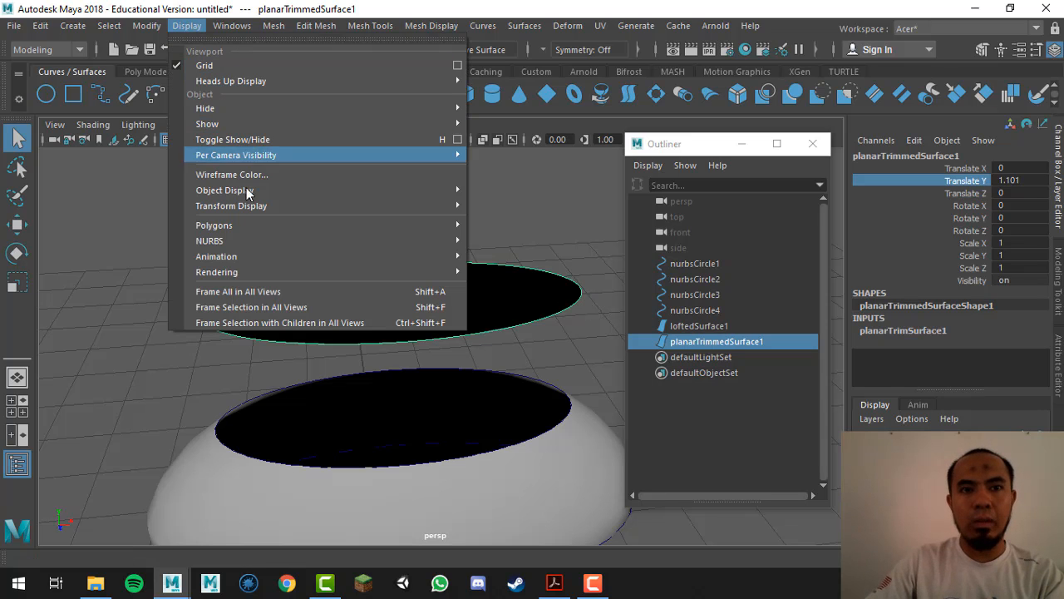
mouse_move(240, 240)
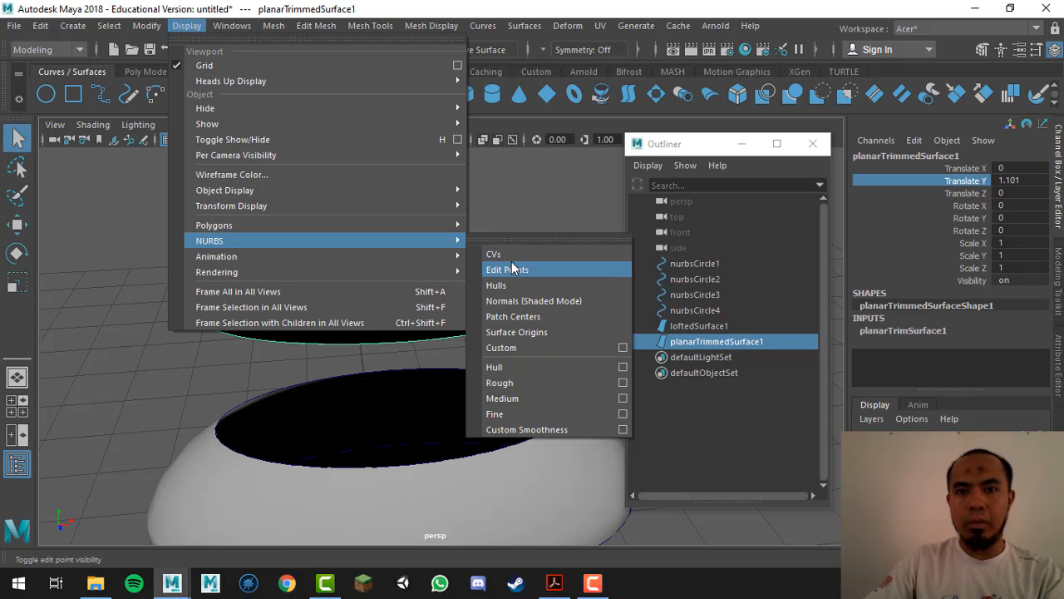
click(515, 307)
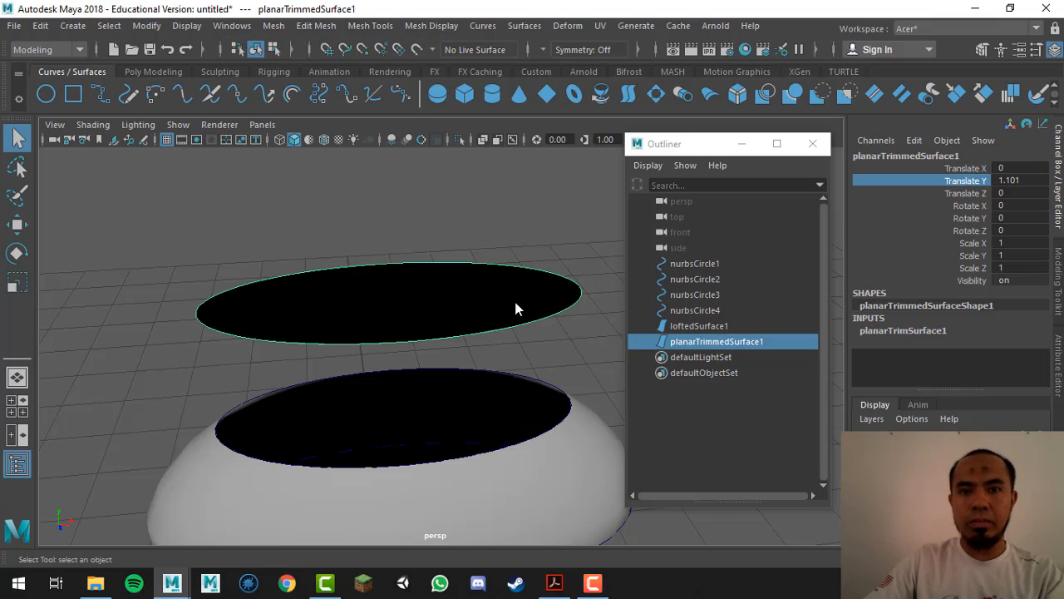
mouse_move(444, 290)
alt+mouse_down()
mouse_move(449, 270)
mouse_move(304, 280)
mouse_move(276, 295)
mouse_move(420, 306)
mouse_move(535, 290)
mouse_move(527, 266)
alt+mouse_up()
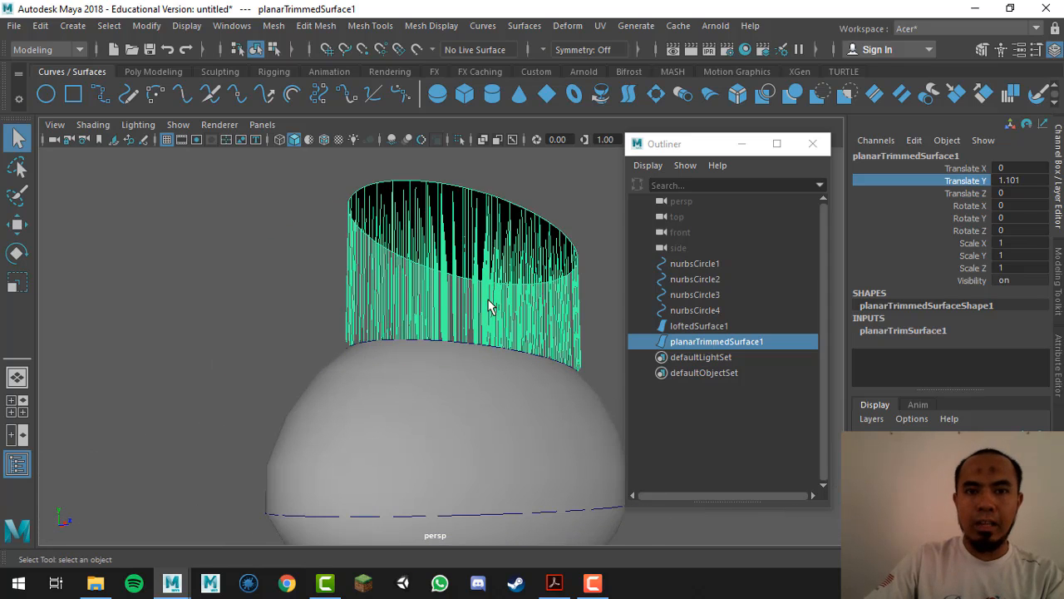
alt+drag(489, 302, 466, 339)
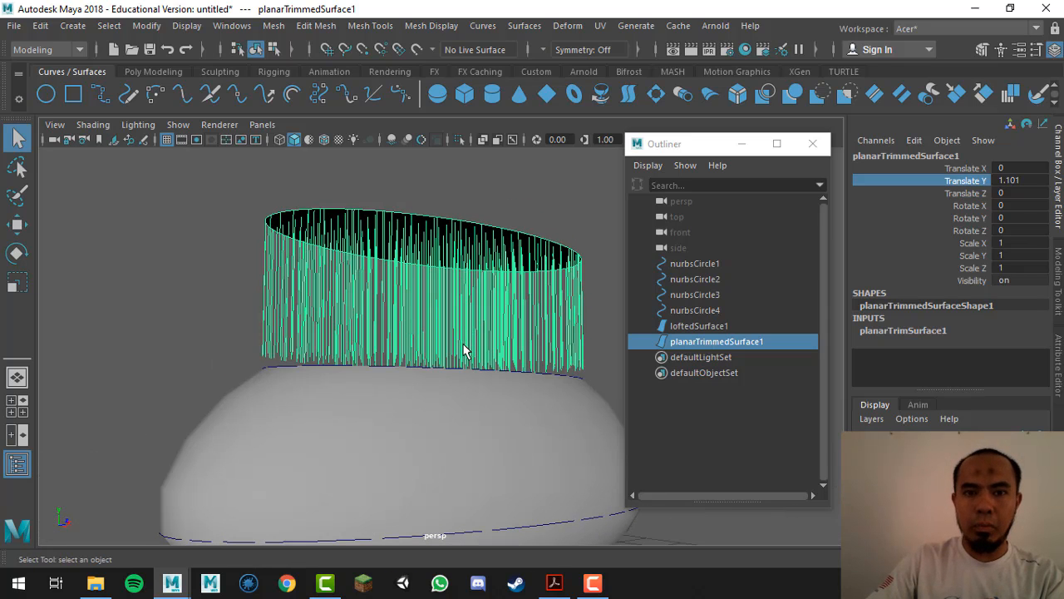
alt+middle_drag(487, 316, 474, 316)
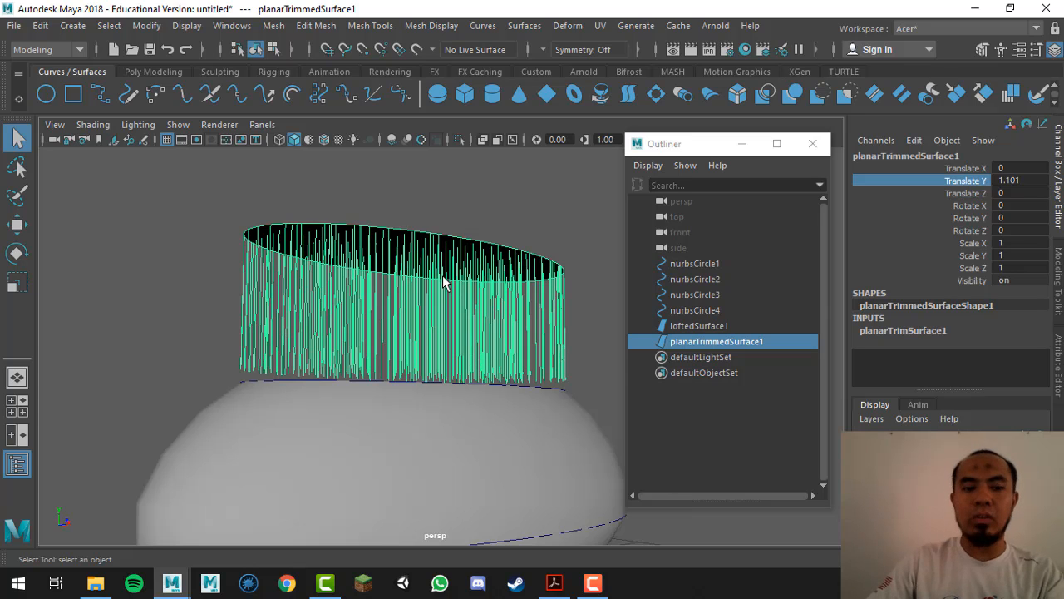
Reverse the surface direction of planarTrimmedSurface1 so its normals point up, away from the loft's opening.
alt+drag(429, 308, 424, 338)
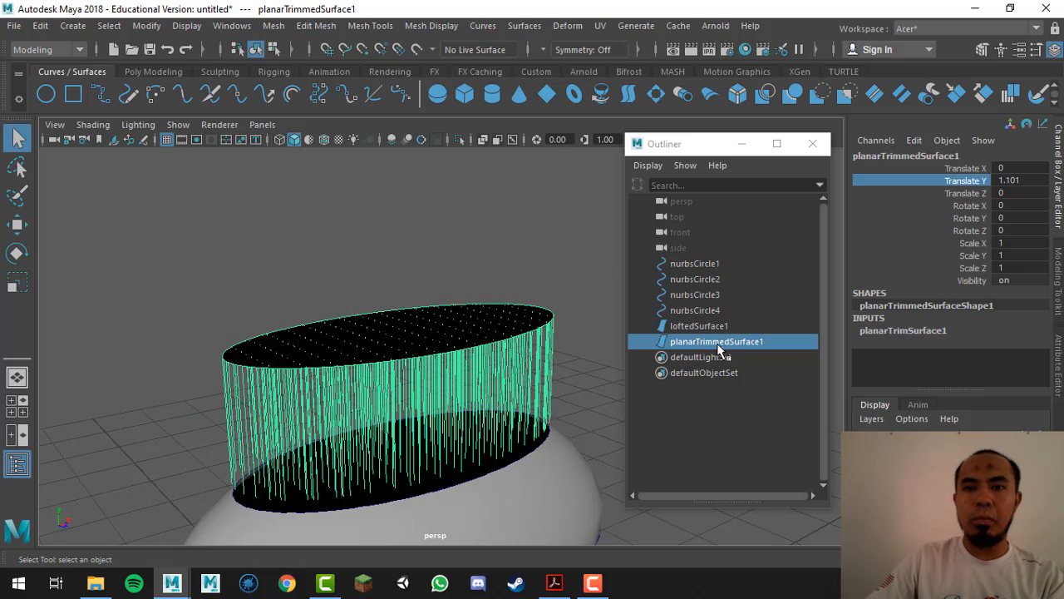
click(524, 26)
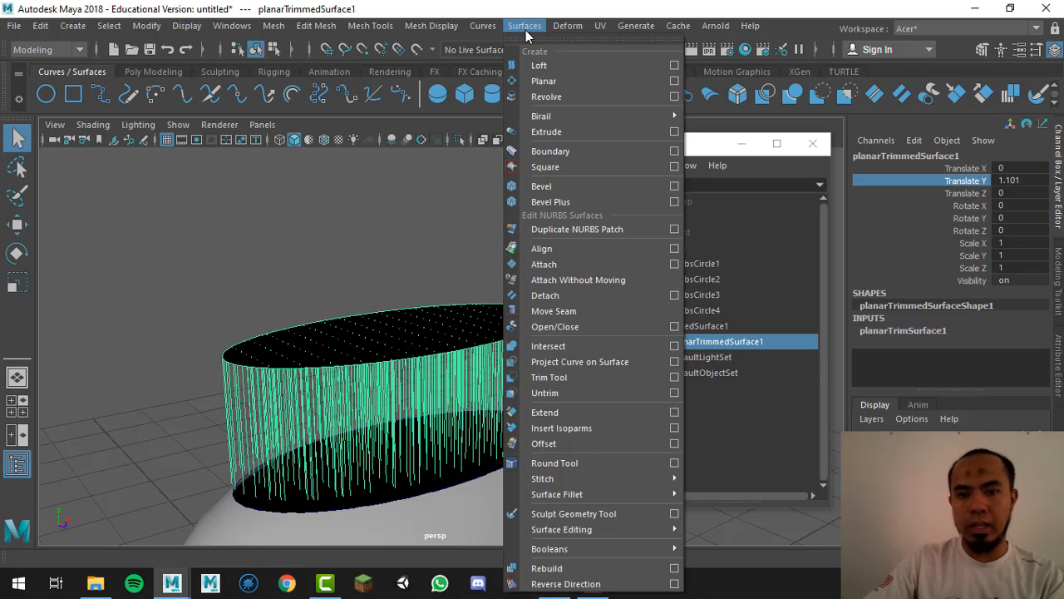
click(576, 586)
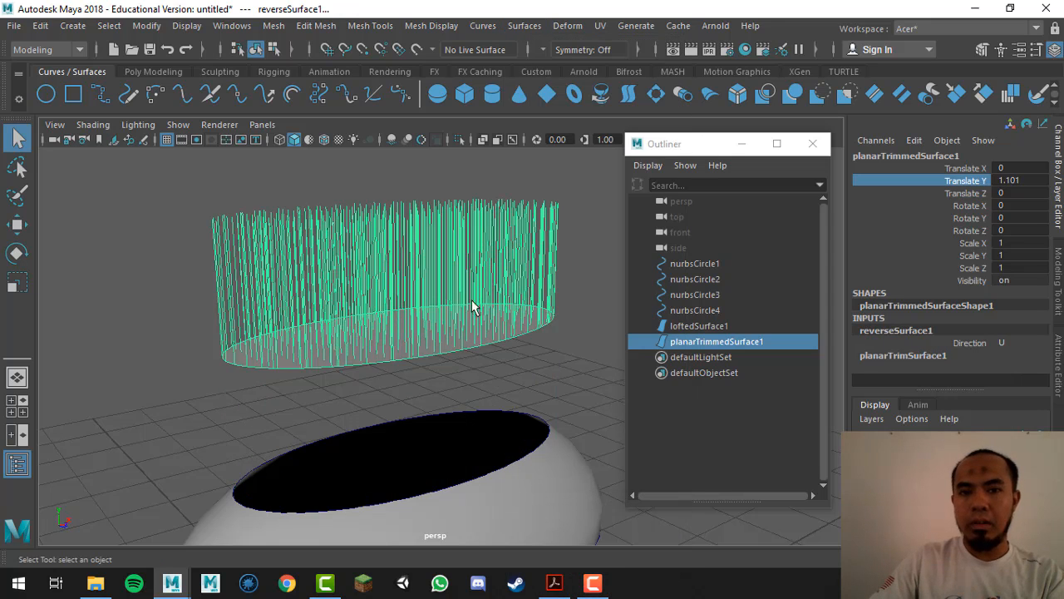
alt+drag(433, 356, 486, 326)
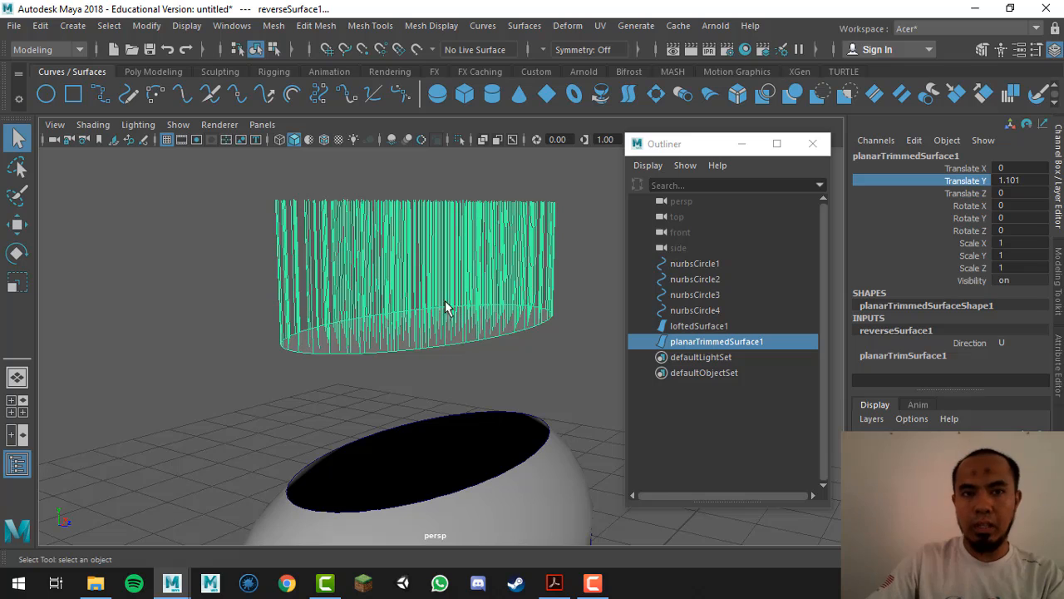
Turn off the NURBS Normals (Shaded Mode) display for planarTrimmedSurface1 and set its Translate Y to 0.
click(187, 26)
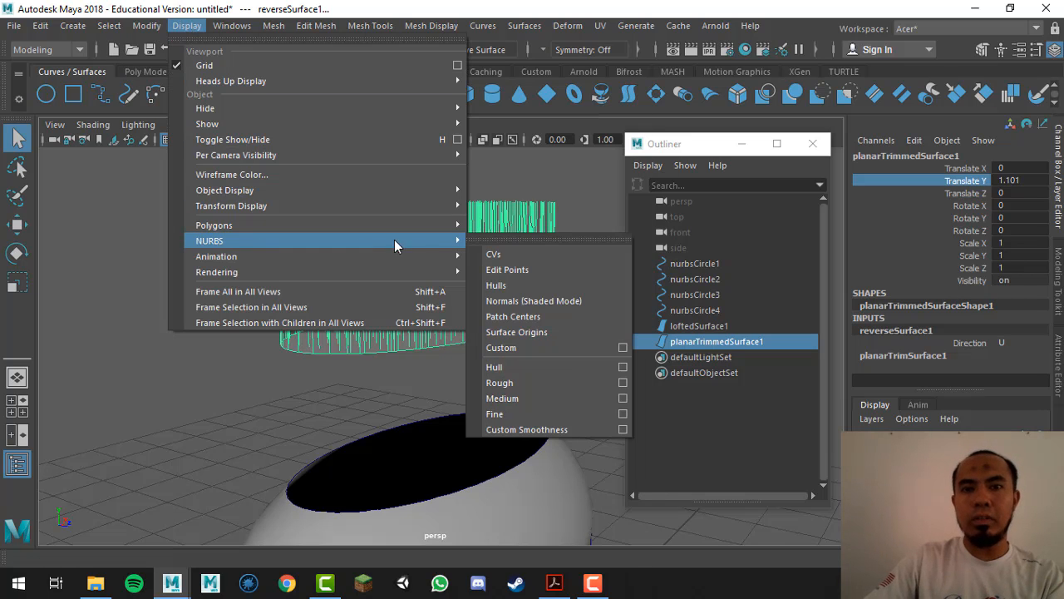
click(522, 304)
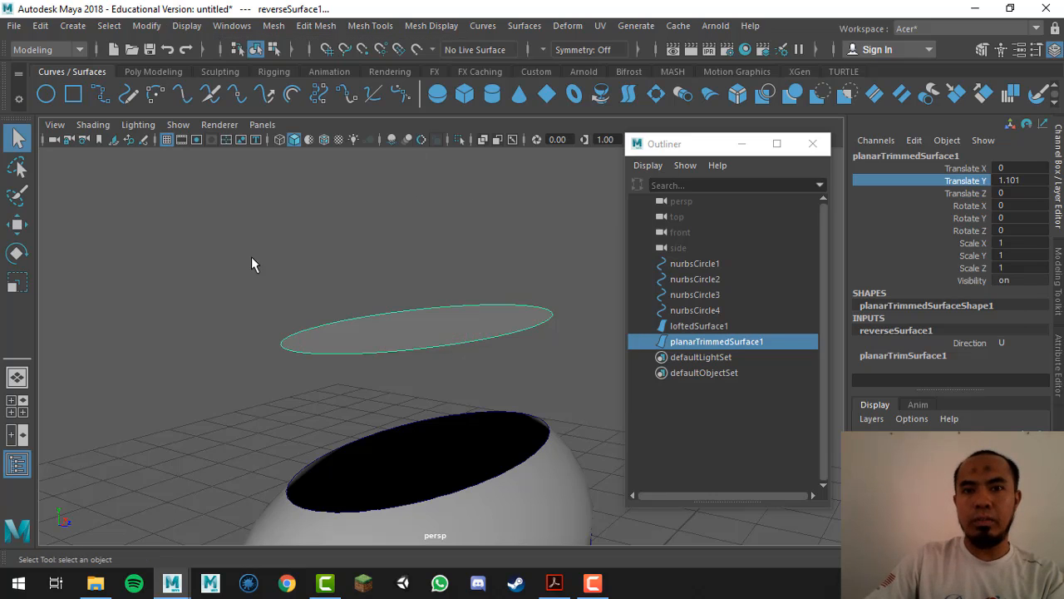
alt+middle_drag(461, 320, 413, 303)
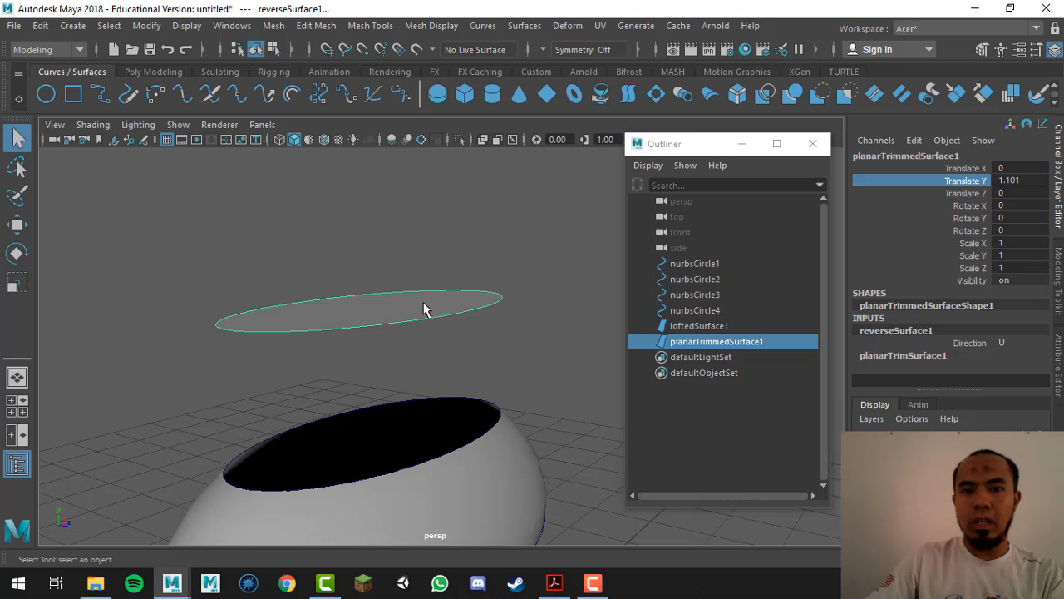
double_click(1018, 180)
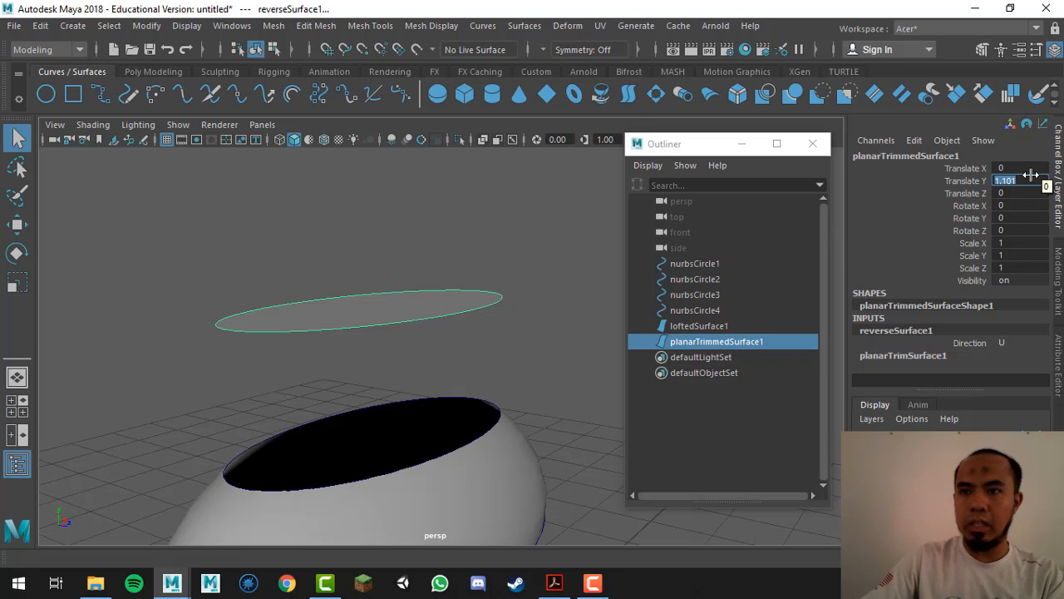
text(0)
key(Return)
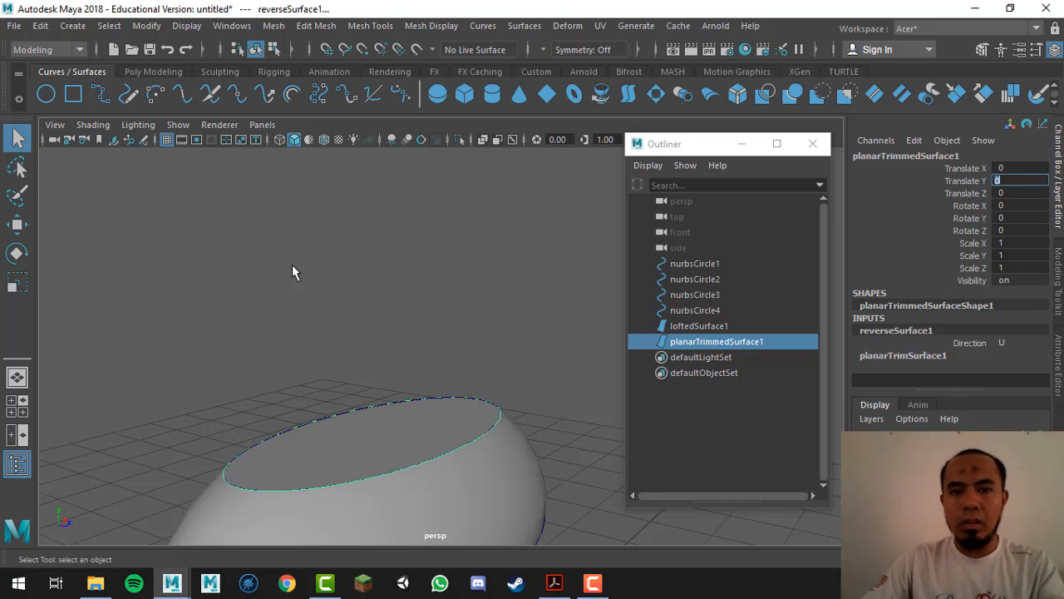
Deselect the cap and examine the seam between it and the loft's rim up close from several angles.
click(292, 264)
alt+middle_drag(420, 347, 420, 291)
scroll(434, 341, up, 4)
alt+middle_drag(438, 389, 439, 394)
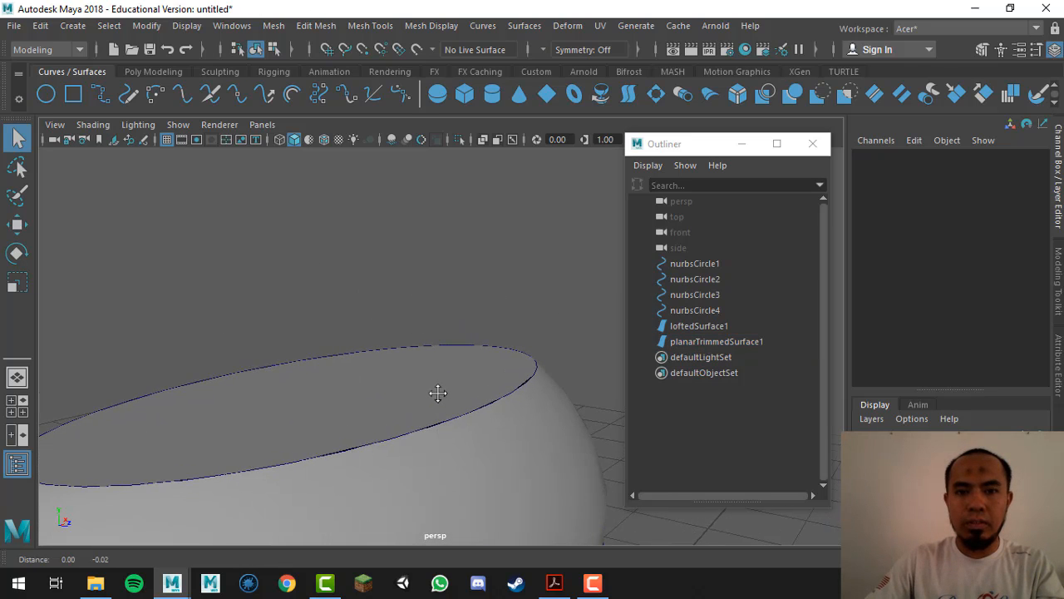
alt+drag(438, 393, 441, 342)
alt+drag(408, 263, 480, 321)
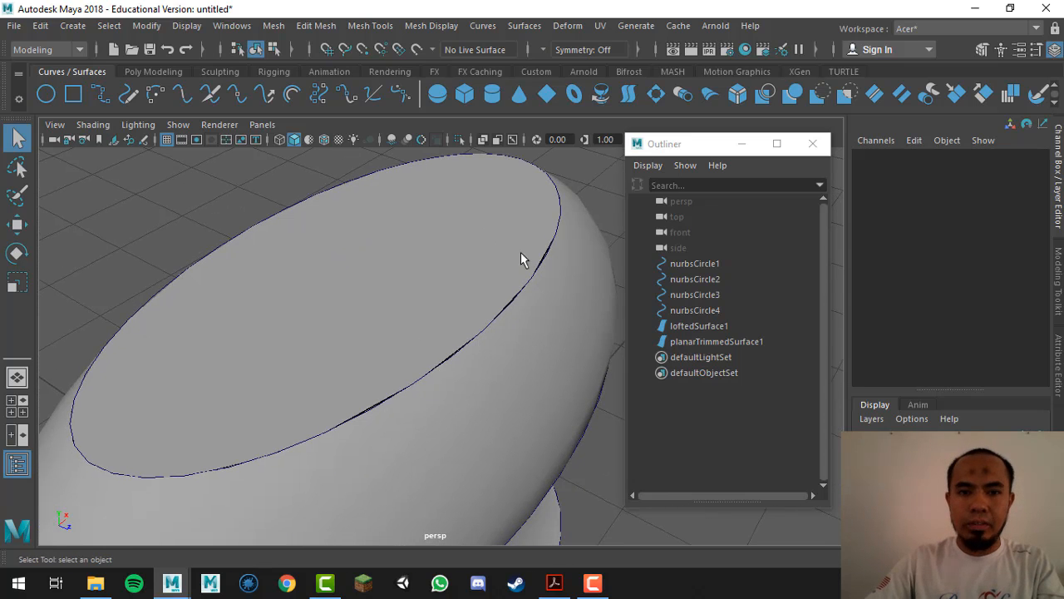
alt+right_drag(520, 257, 511, 394)
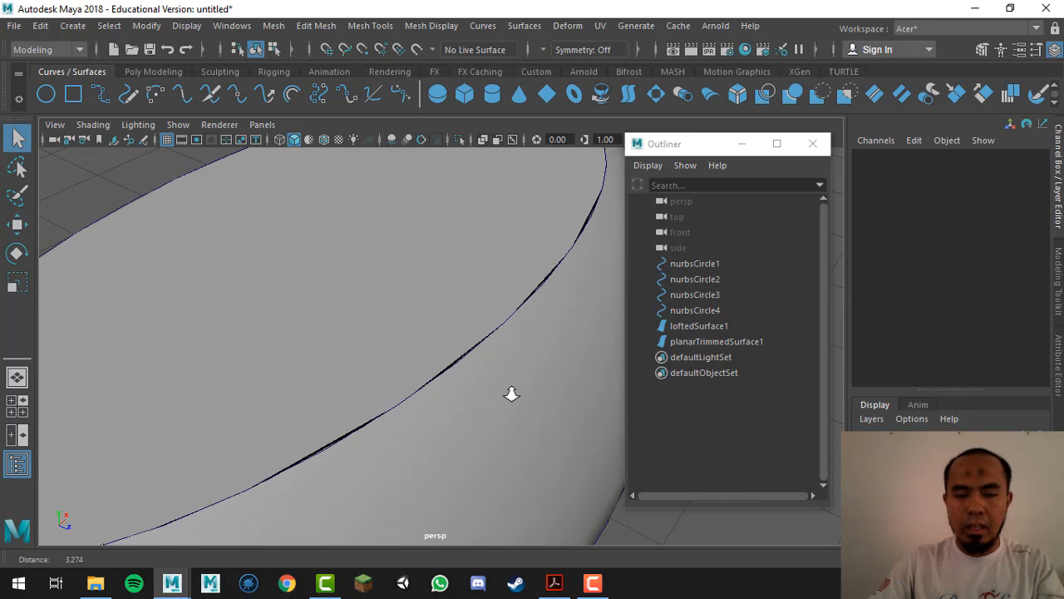
alt+drag(549, 299, 488, 359)
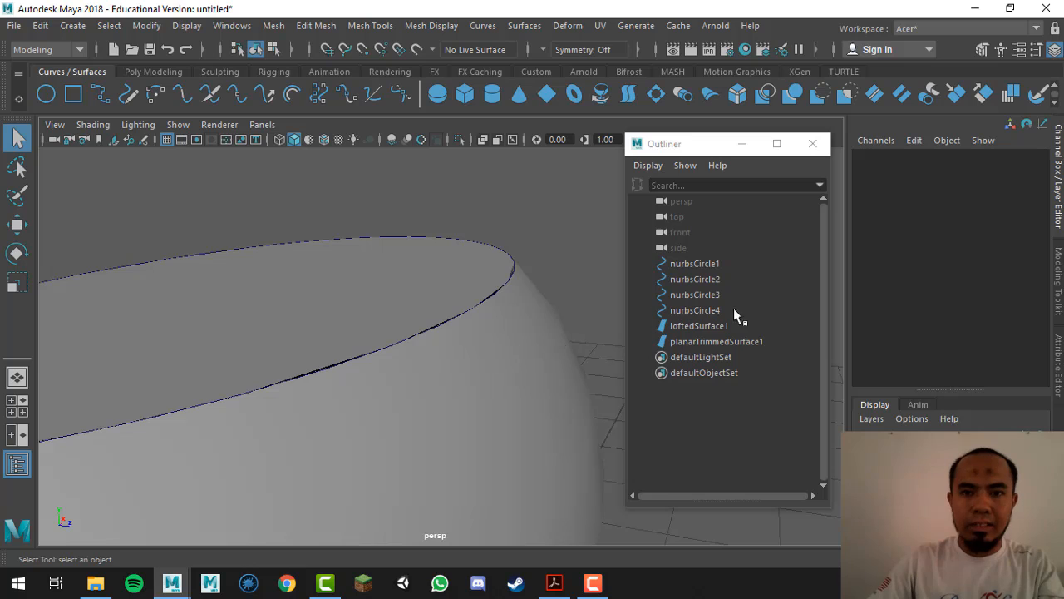
Hide the four curves nurbsCircle1 to nurbsCircle4 and clear the selection.
click(706, 310)
shift+click(705, 264)
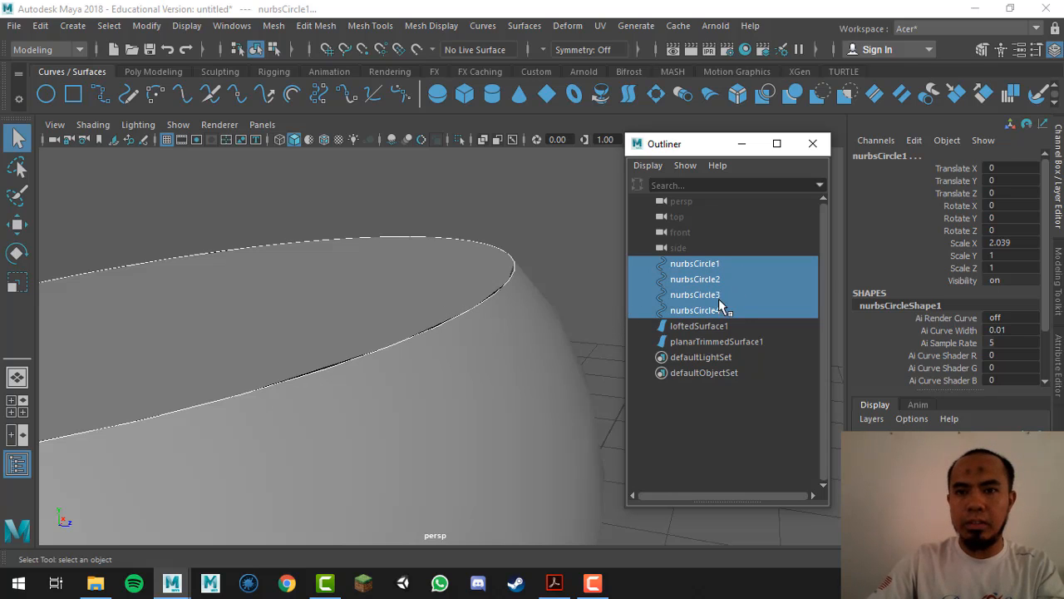
key(ctrl+h)
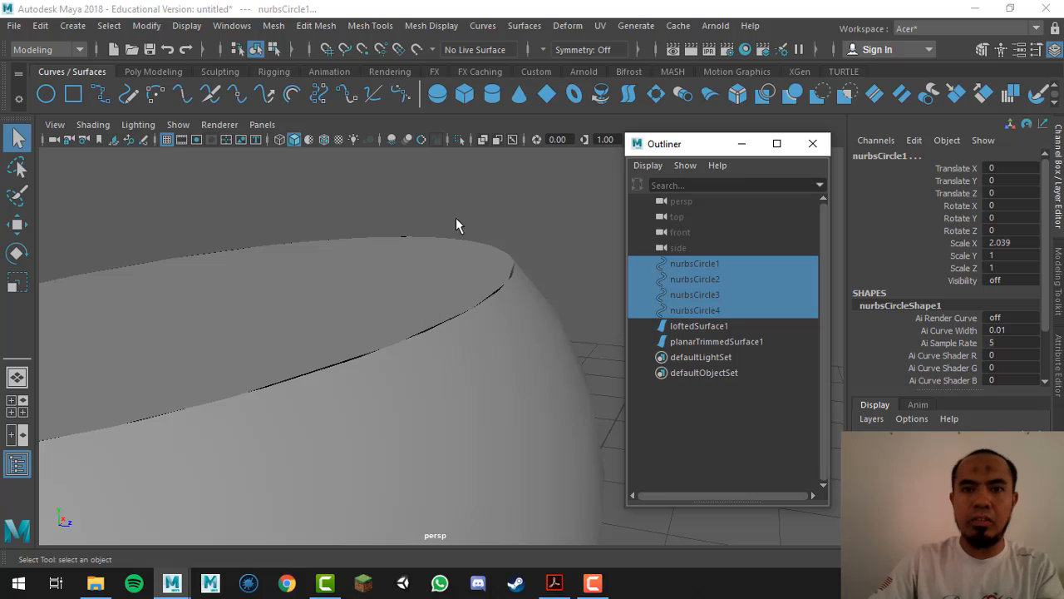
click(520, 249)
Examine the seam between the cap and the loft without the curves, with planarTrimmedSurface1 selected to show its edge.
alt+drag(457, 361, 527, 349)
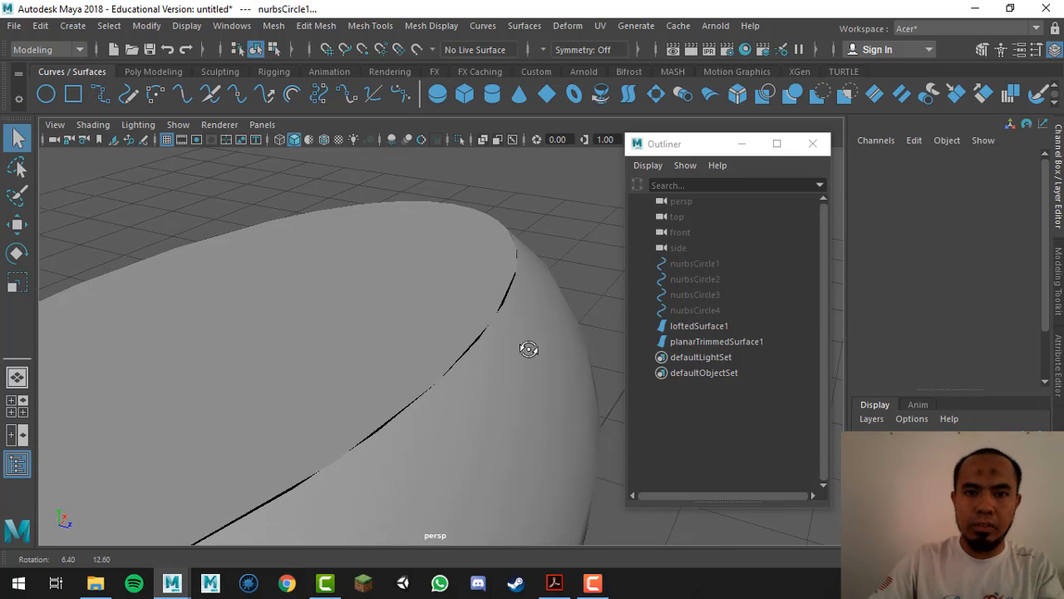
alt+right_drag(537, 228, 521, 397)
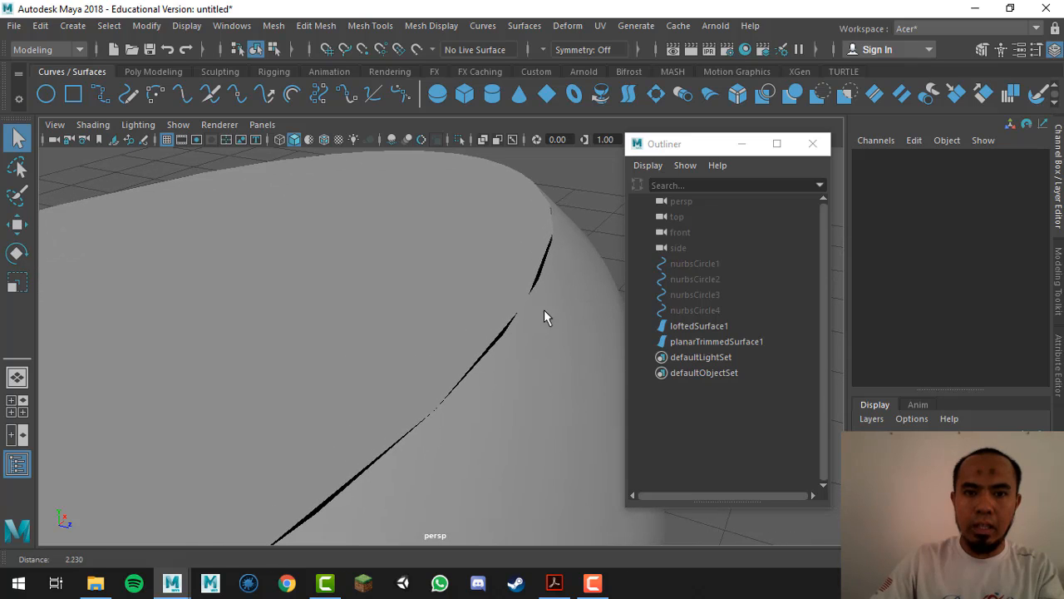
click(549, 269)
click(524, 273)
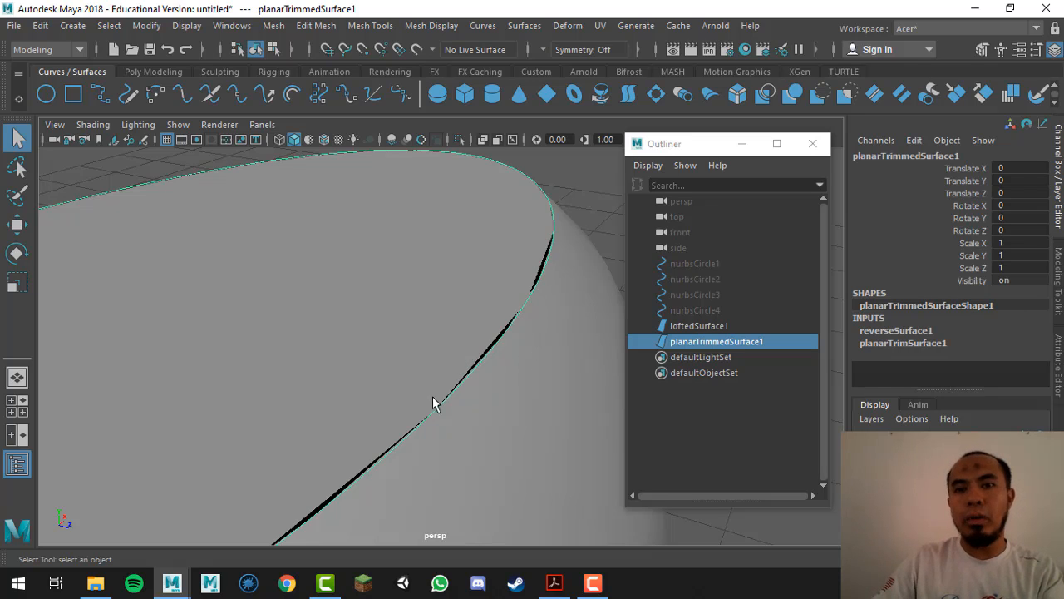
alt+right_drag(454, 384, 462, 136)
alt+right_drag(444, 359, 435, 296)
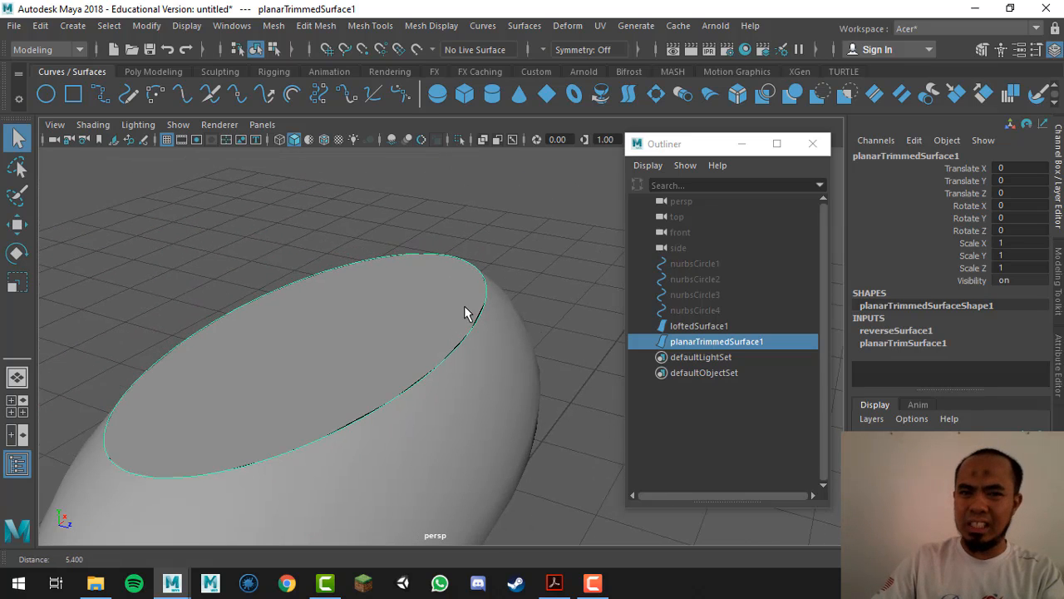
Show the hidden top curve nurbsCircle4 again around the cap's edge.
click(719, 310)
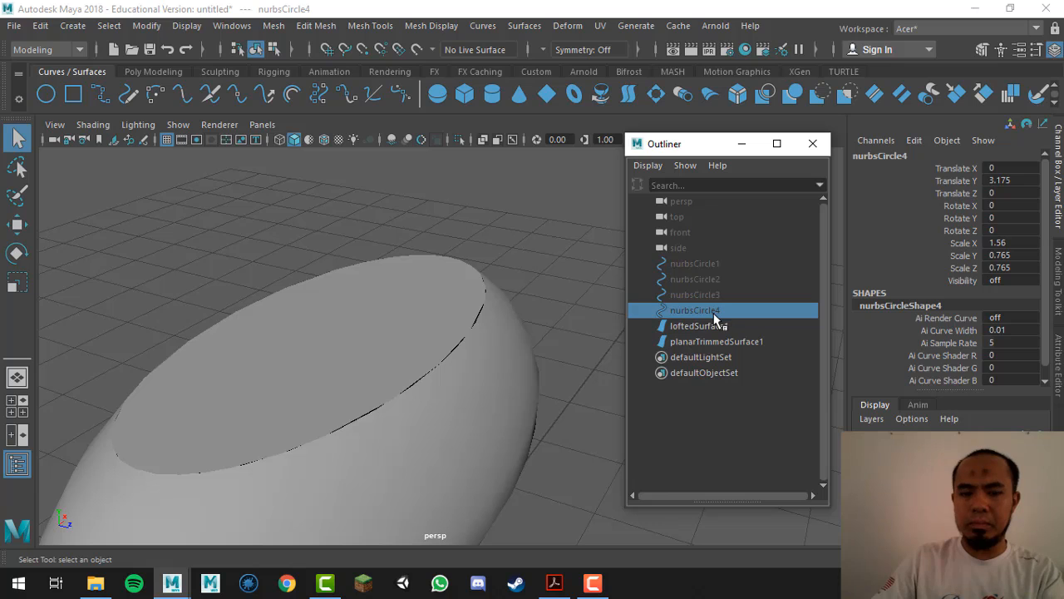
key(shift+h)
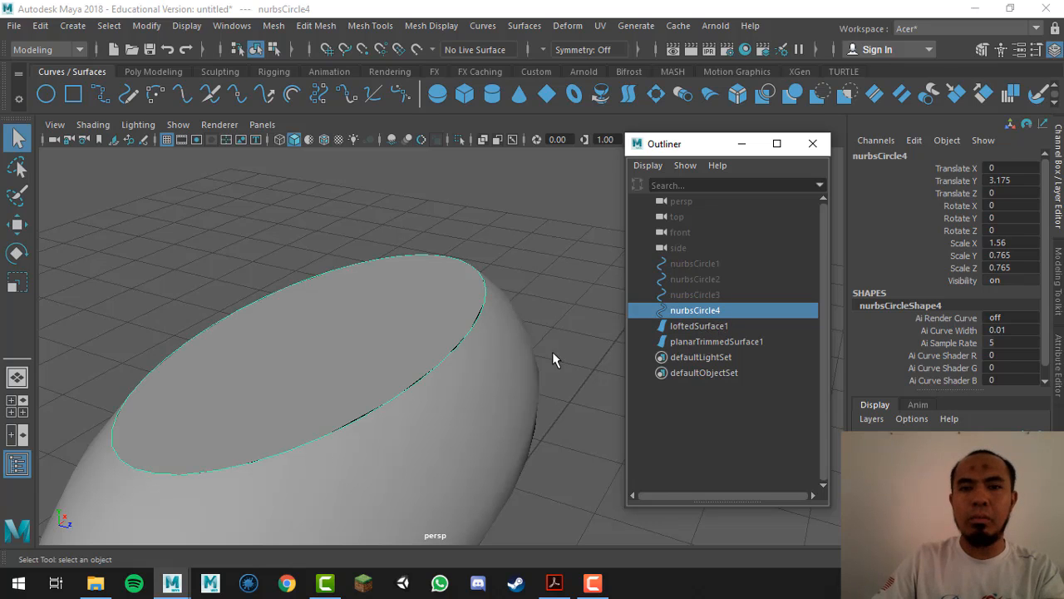
mouse_move(515, 356)
alt+mouse_down()
mouse_move(504, 324)
mouse_move(505, 338)
alt+mouse_up()
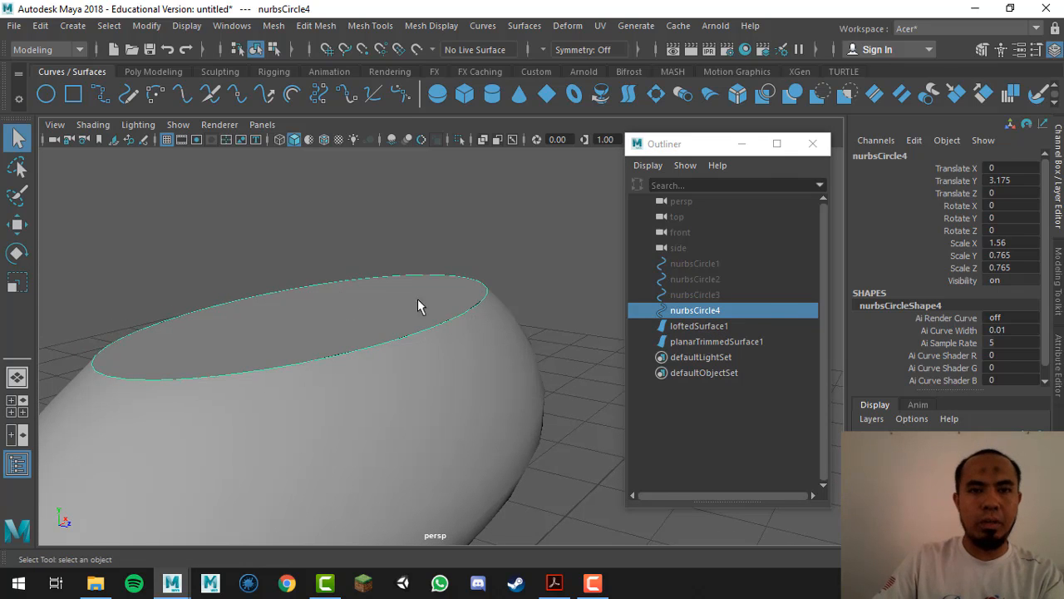